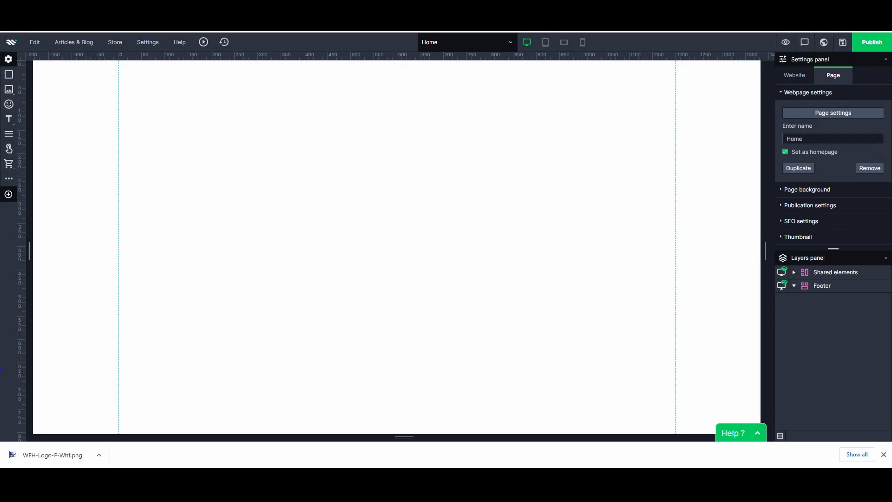
- Expand the website's global colors and move the Layers panel away from beneath the settings to free up room
click(791, 75)
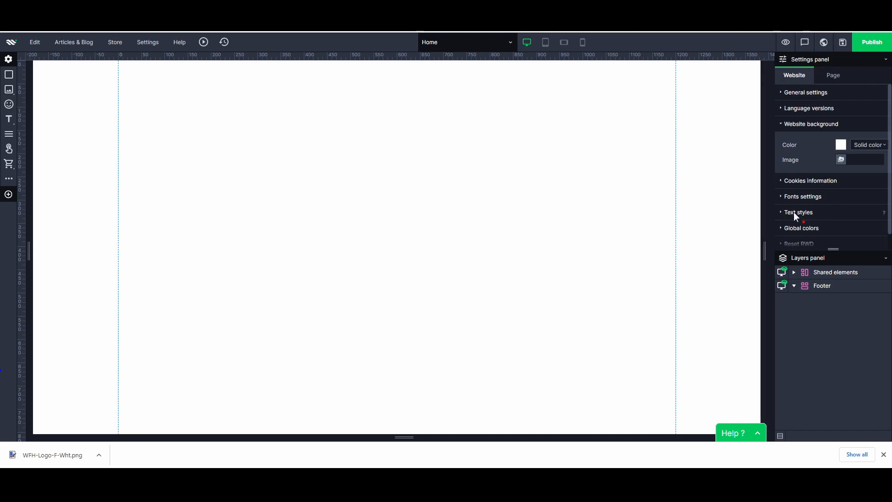
click(793, 230)
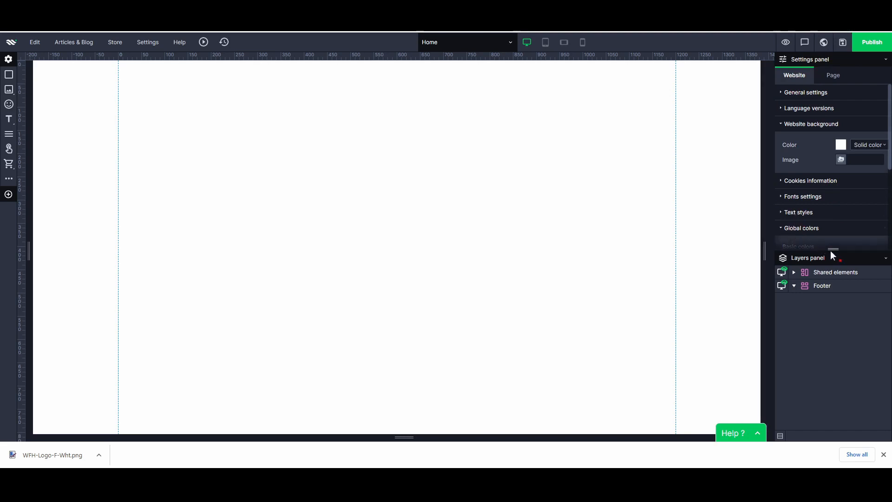
drag(832, 255, 99, 79)
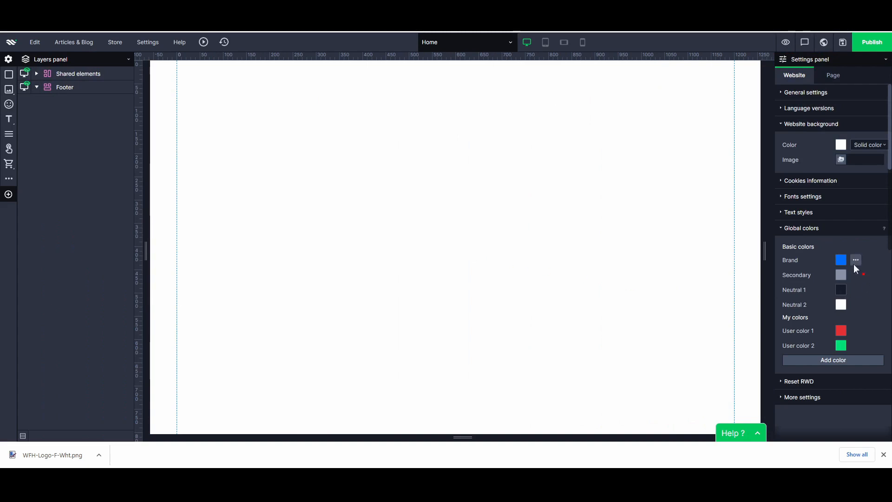
- Set the Brand global color to hex 586f7c
click(841, 260)
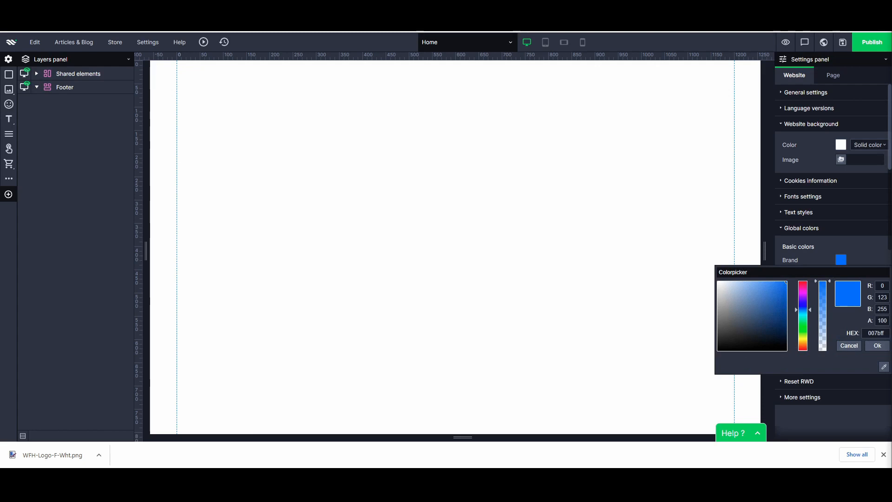
double_click(879, 333)
key(ctrl+v)
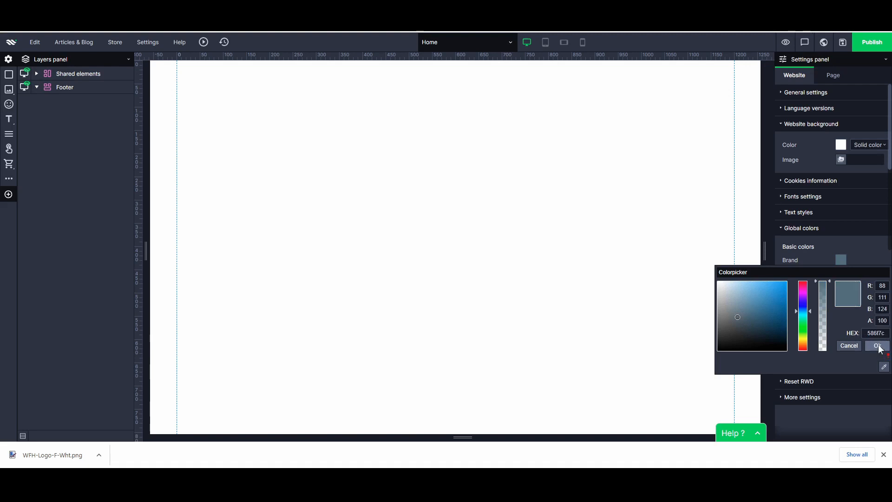
click(877, 346)
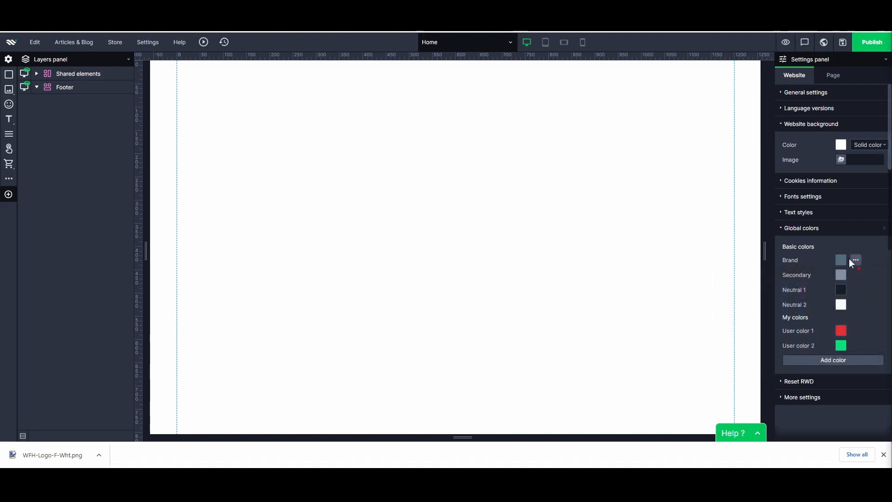
- Change the Secondary global color to a soft teal green
click(842, 275)
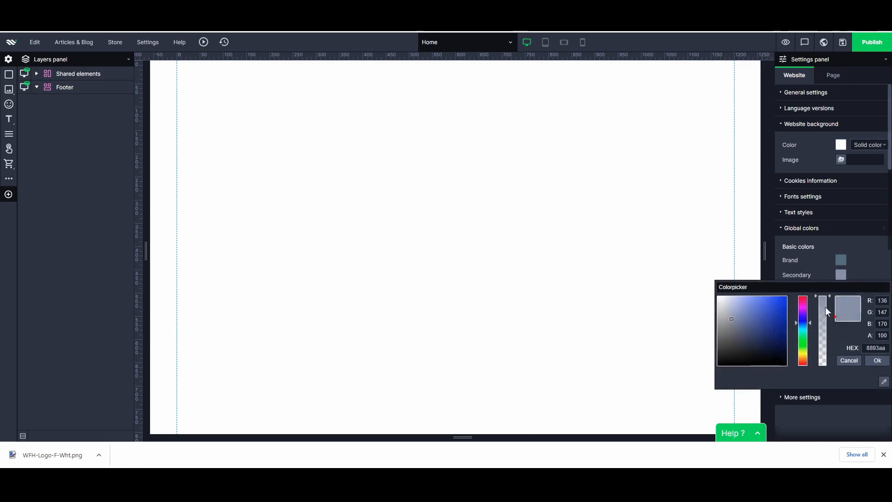
double_click(876, 348)
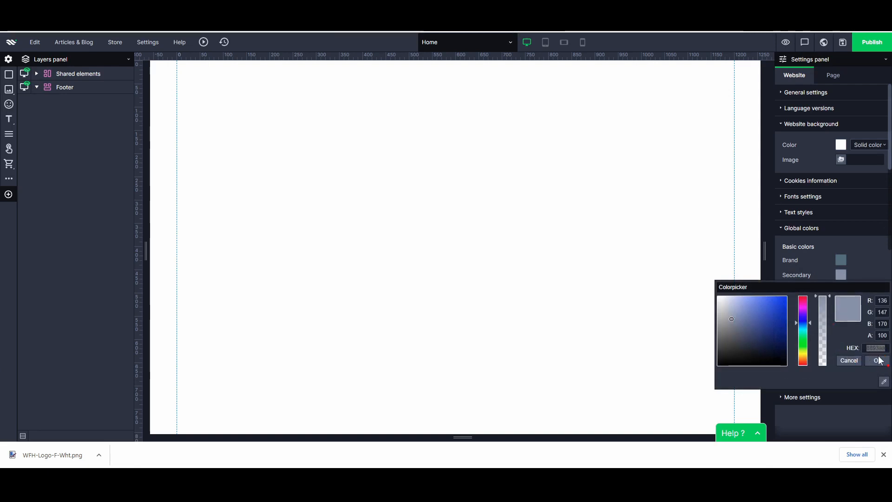
click(878, 361)
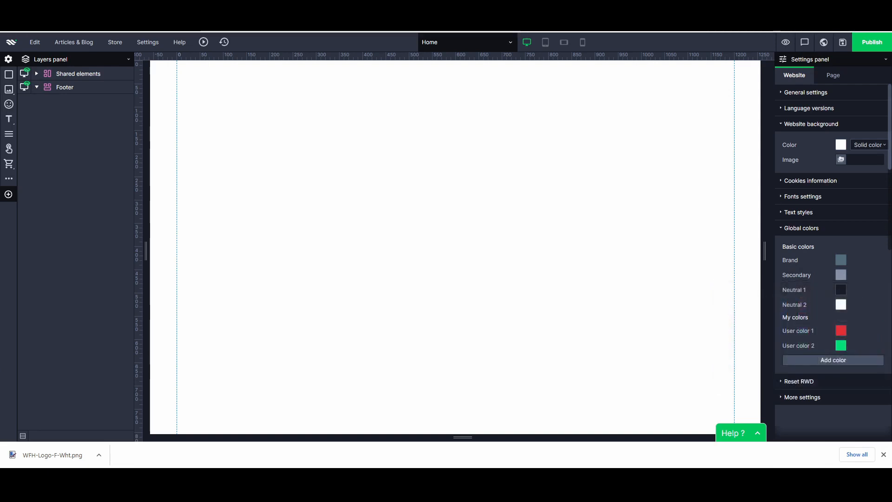
click(842, 275)
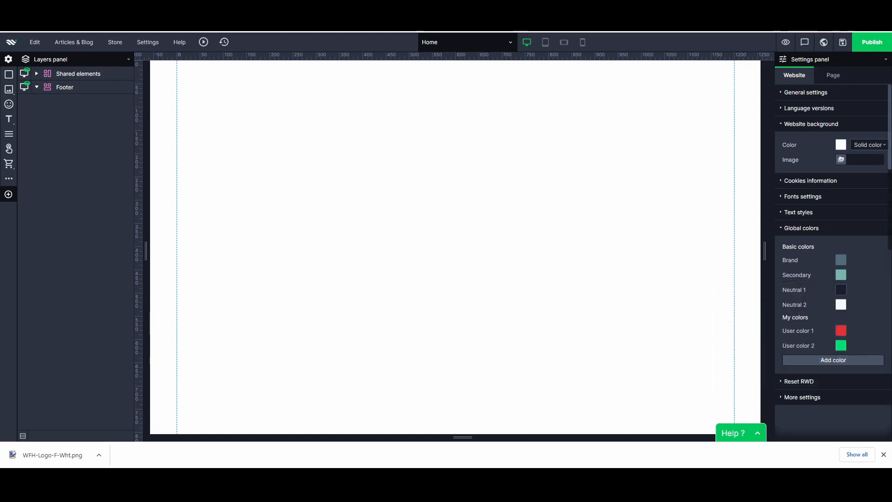
- Set Neutral 1 to dusty pink, Neutral 2 to pale pink, User color 1 to beige and User color 2 to white
click(841, 290)
click(841, 304)
click(841, 330)
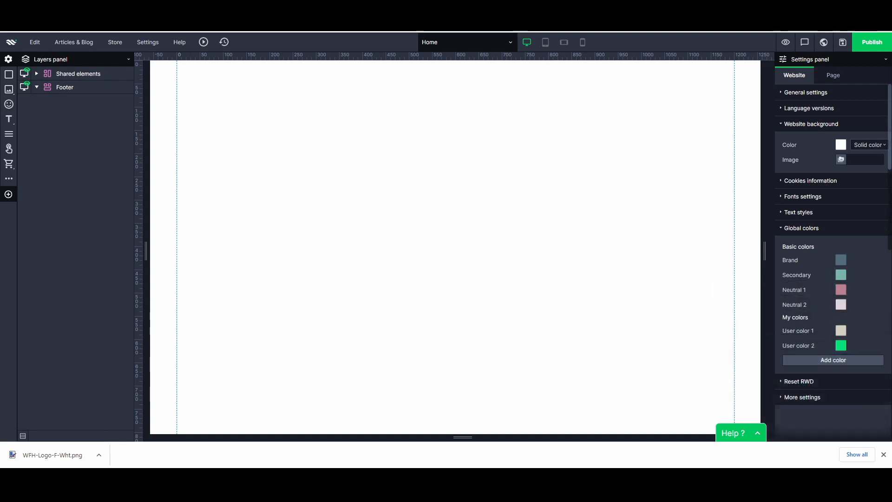
click(841, 345)
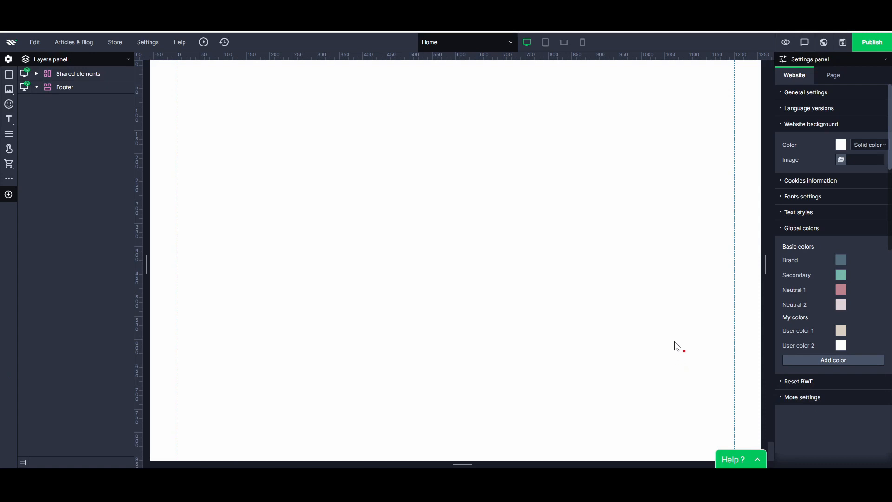
- Edit the Normal text style to use the Tahoma font at 20px
click(791, 214)
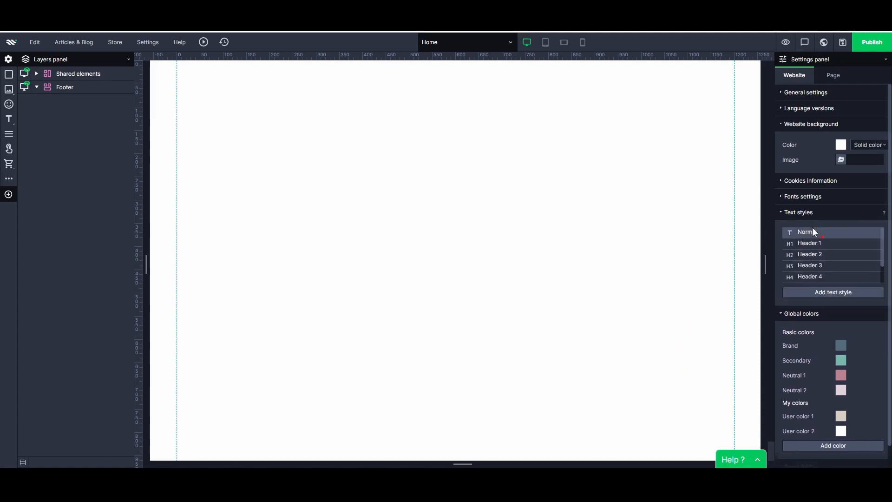
click(808, 232)
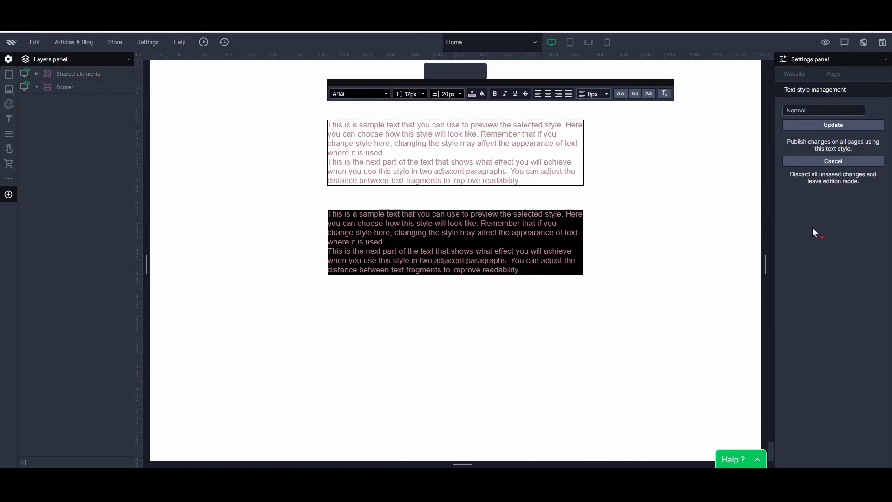
click(383, 94)
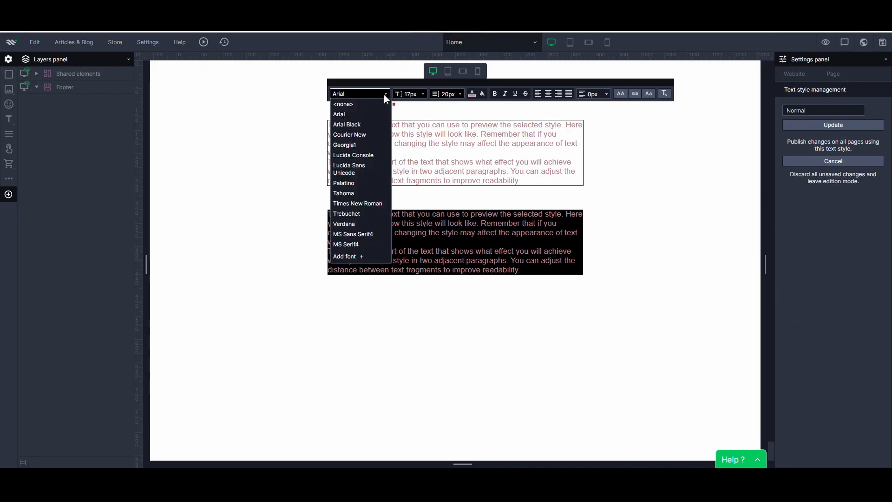
click(343, 193)
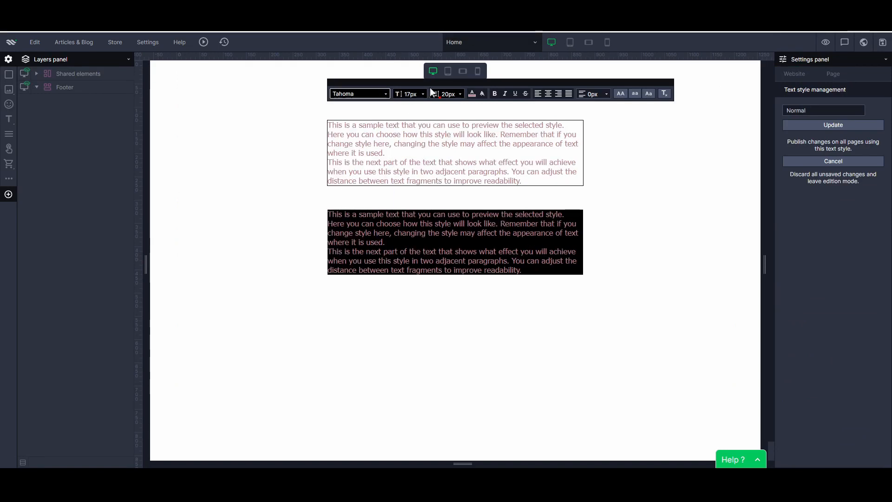
click(411, 94)
click(400, 199)
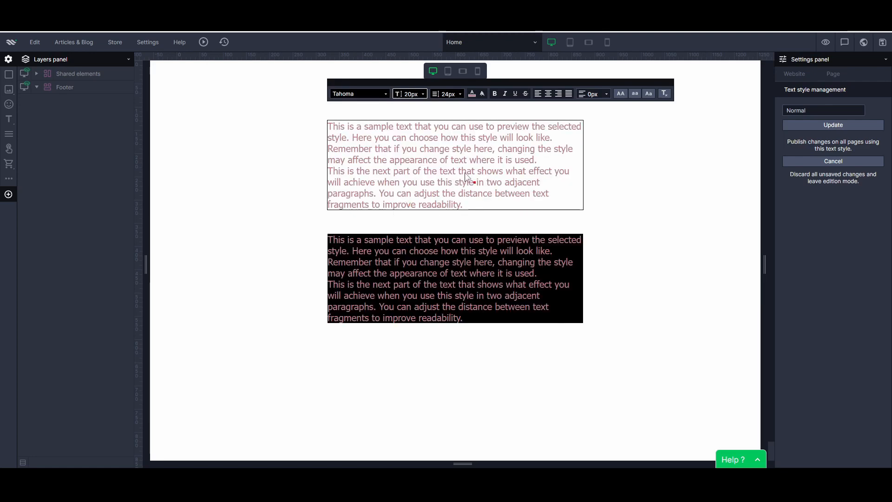
- Color the Normal text style with the global brand color 586f7c and update the style
click(472, 95)
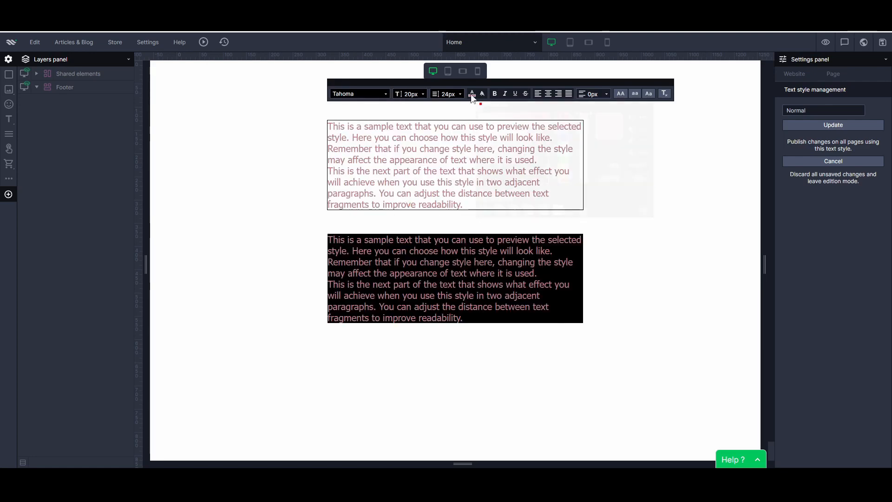
click(483, 210)
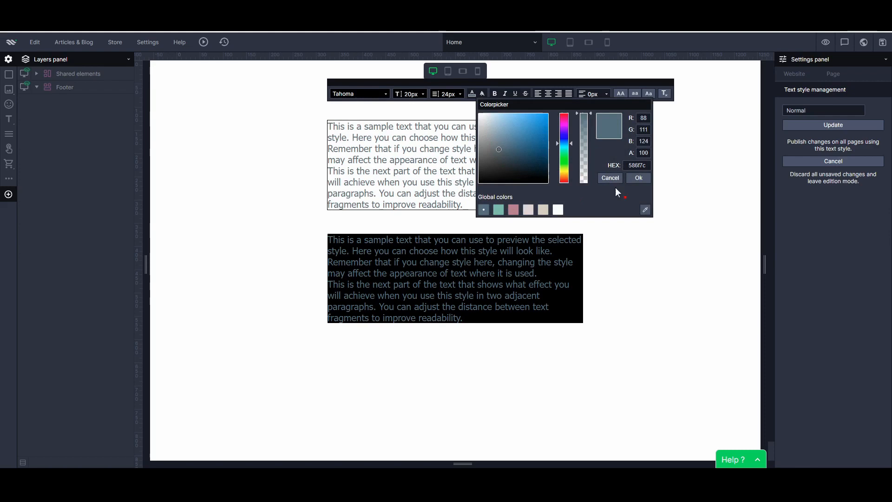
click(639, 177)
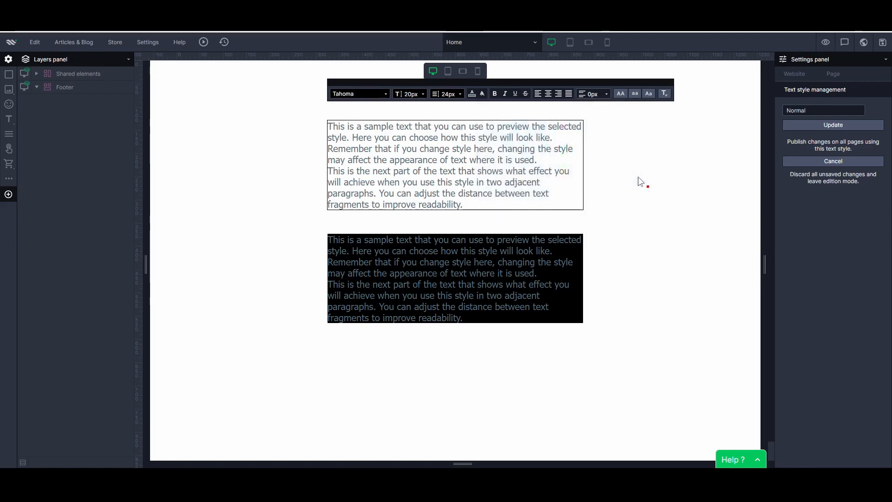
click(834, 124)
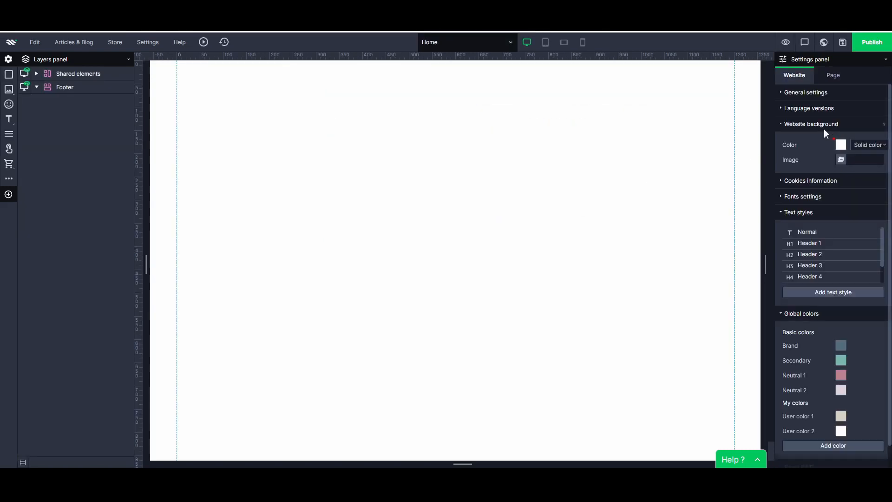
- Set the Header 1 text style to Palatino at 48px and update the style
click(810, 241)
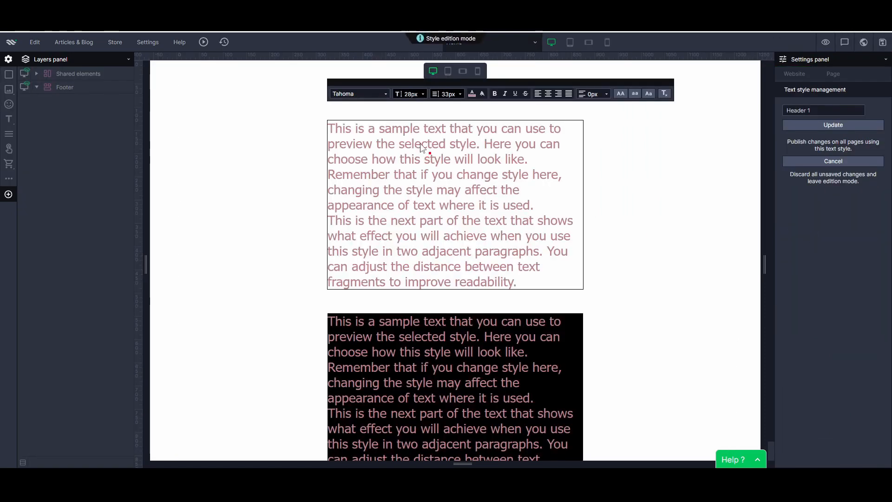
click(386, 93)
click(356, 183)
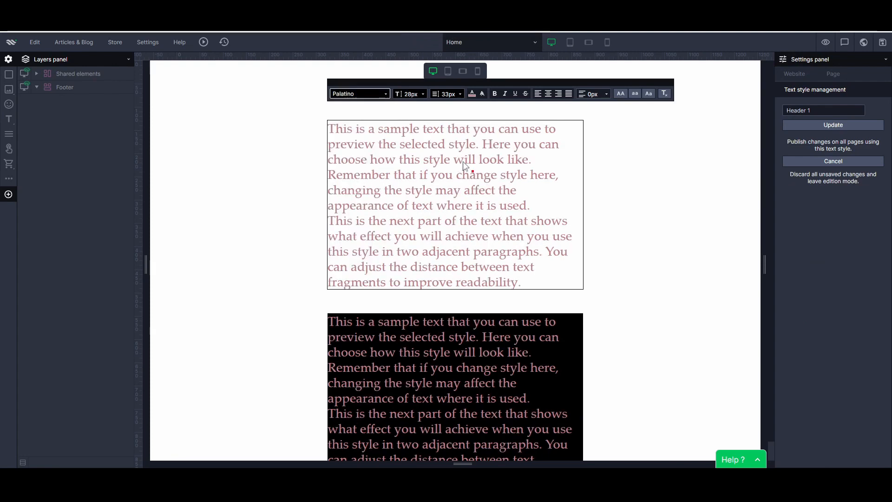
click(422, 95)
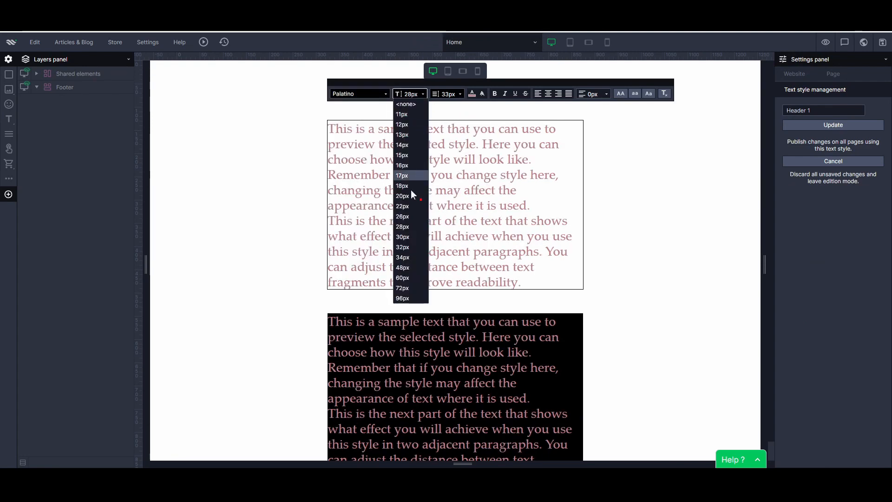
click(403, 267)
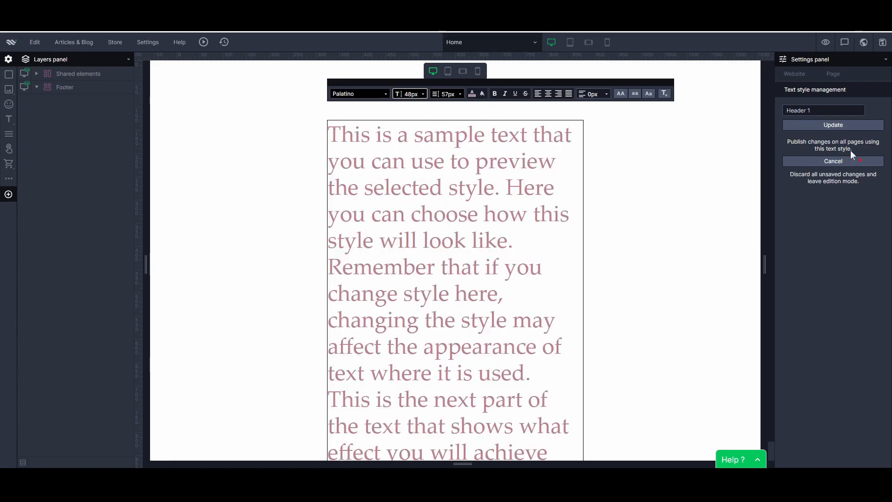
click(840, 126)
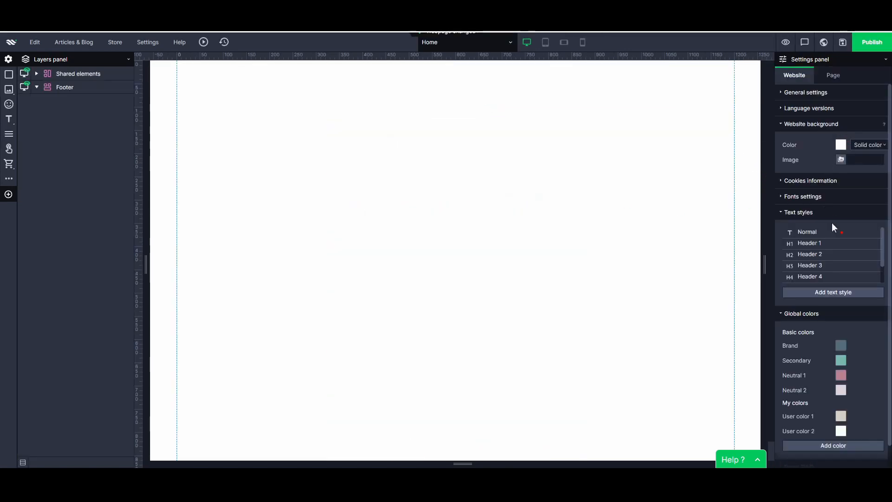
- Remove the underline from both the Link and Link hover text styles and update each one
click(819, 266)
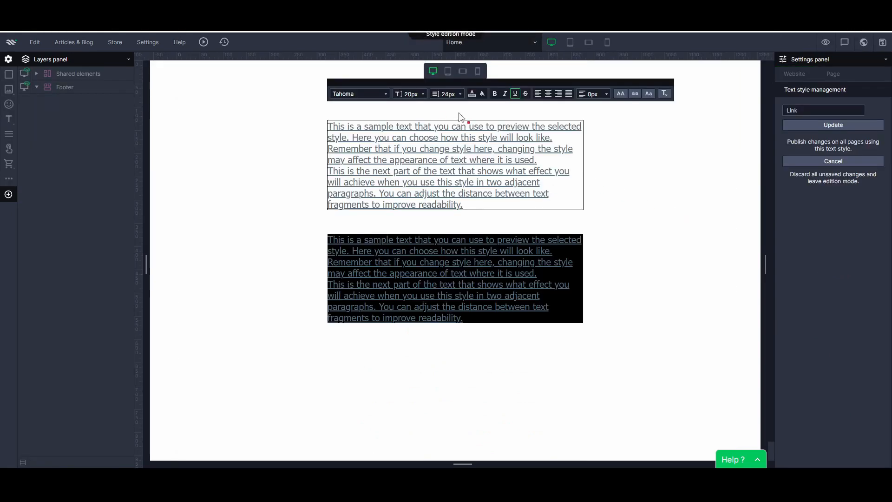
click(514, 92)
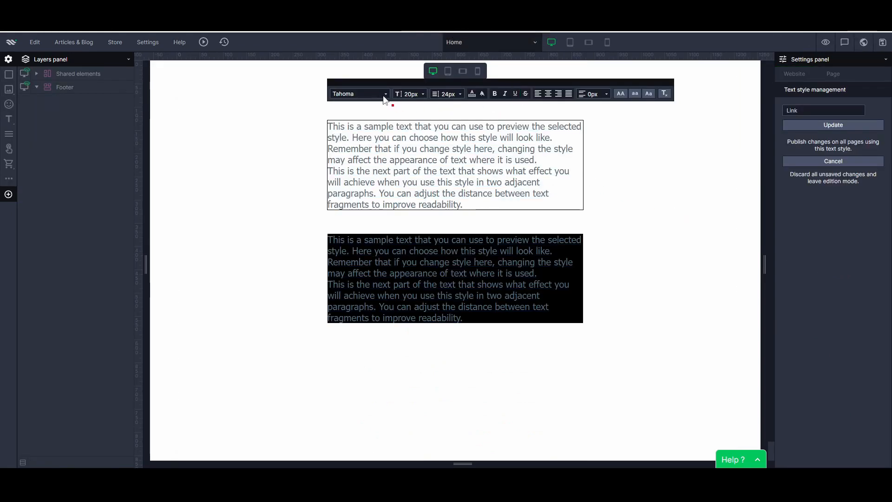
click(838, 127)
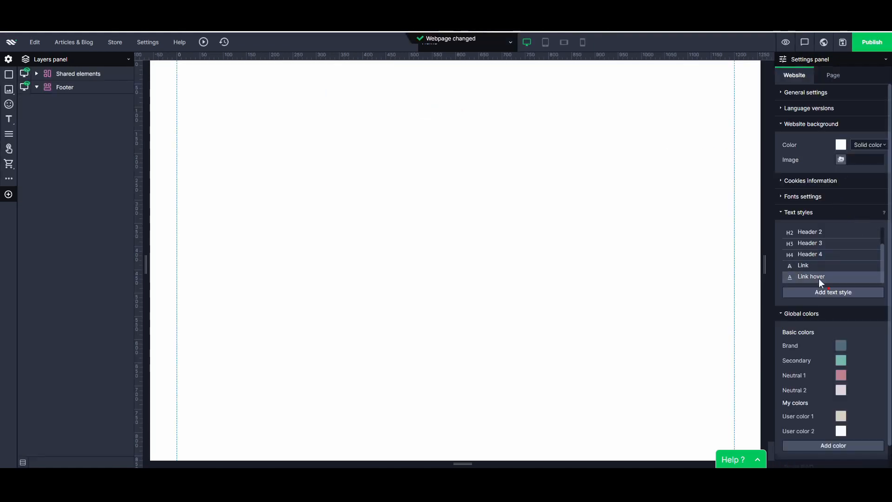
click(818, 277)
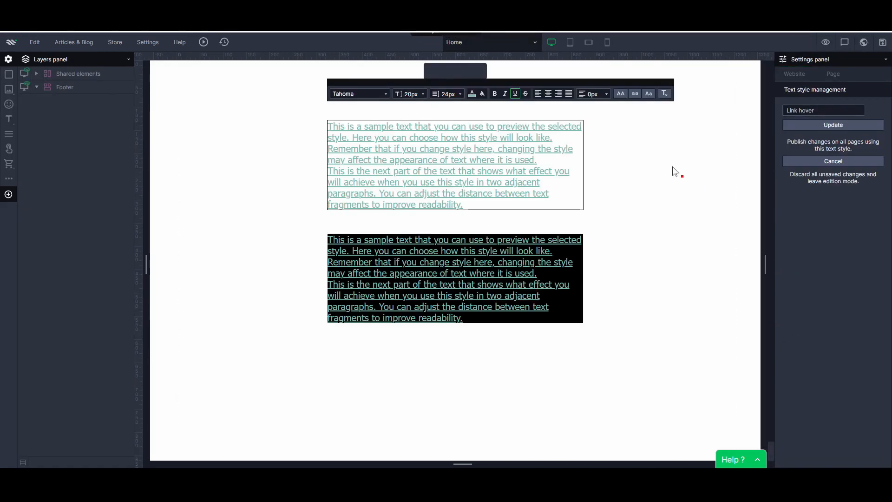
click(516, 95)
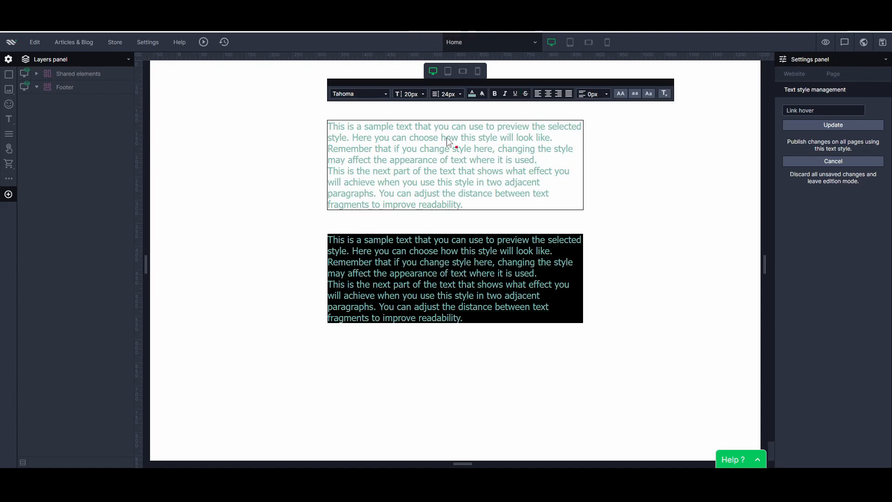
click(857, 124)
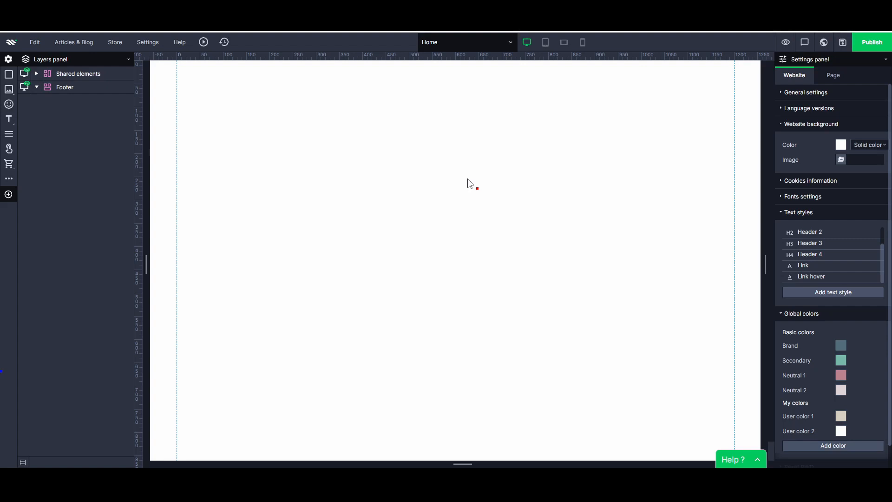
- Switch from the Home page to editing the shared elements and select the Footer layer
click(477, 45)
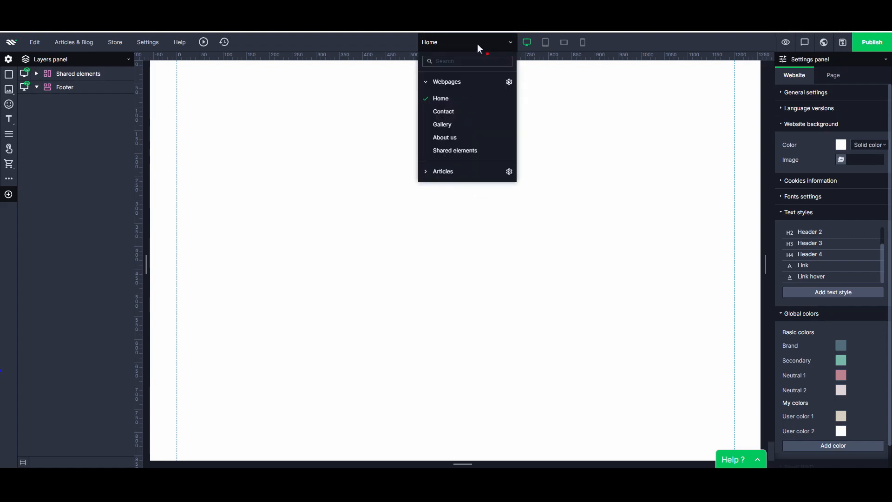
click(456, 150)
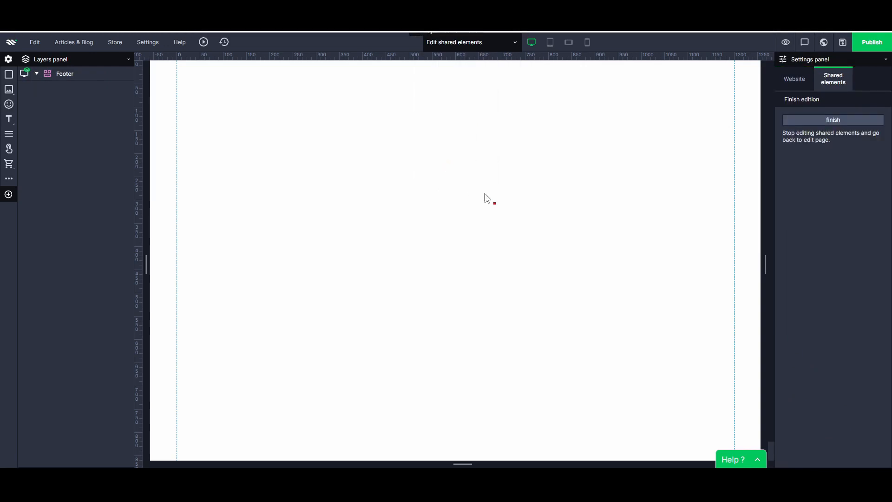
click(61, 75)
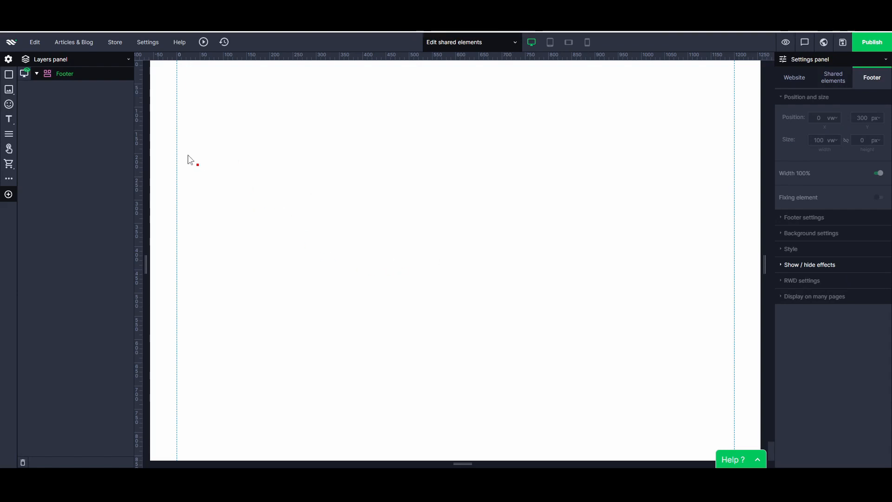
- Add an image element to the footer with the white Wildflower House logo, about 323 by 168 px
mouse_move(7, 92)
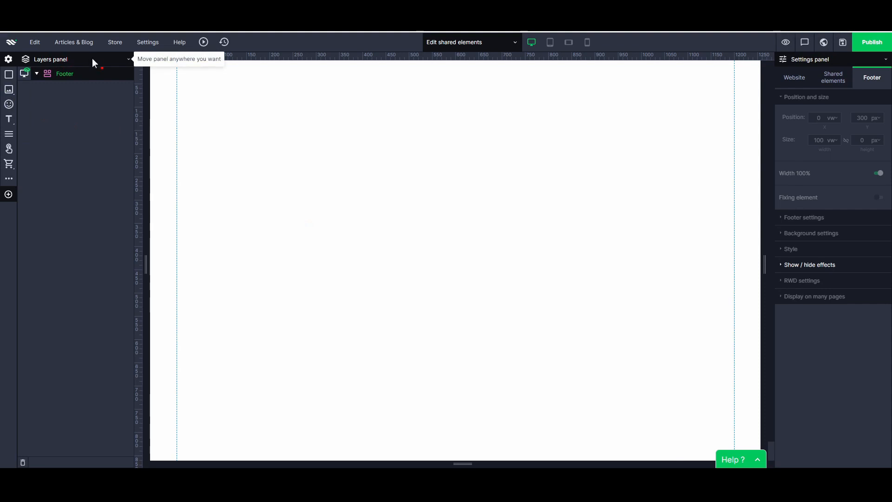
mouse_move(92, 58)
mouse_down()
mouse_move(202, 90)
mouse_move(408, 118)
mouse_move(855, 162)
mouse_move(339, 122)
mouse_move(85, 75)
mouse_move(92, 67)
mouse_up()
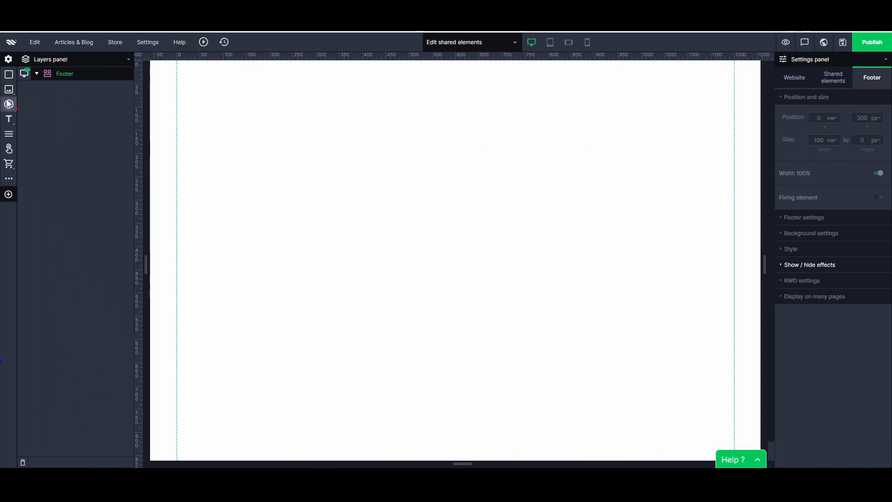
mouse_move(8, 90)
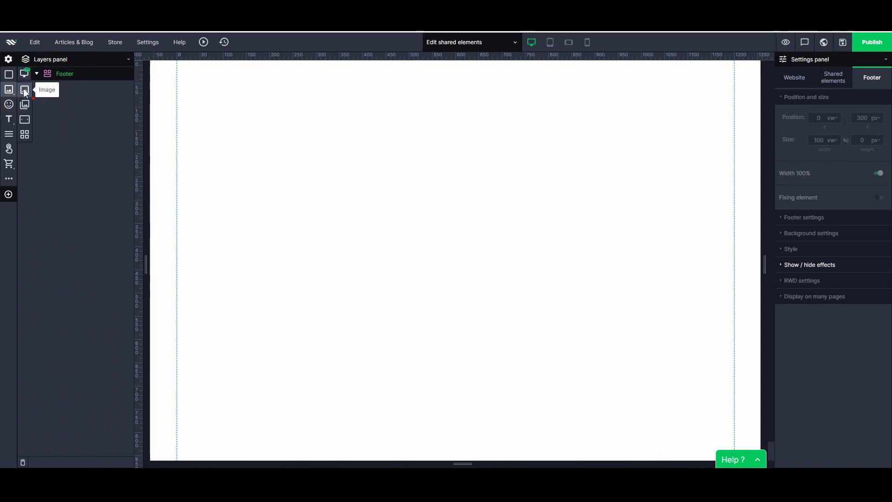
click(24, 91)
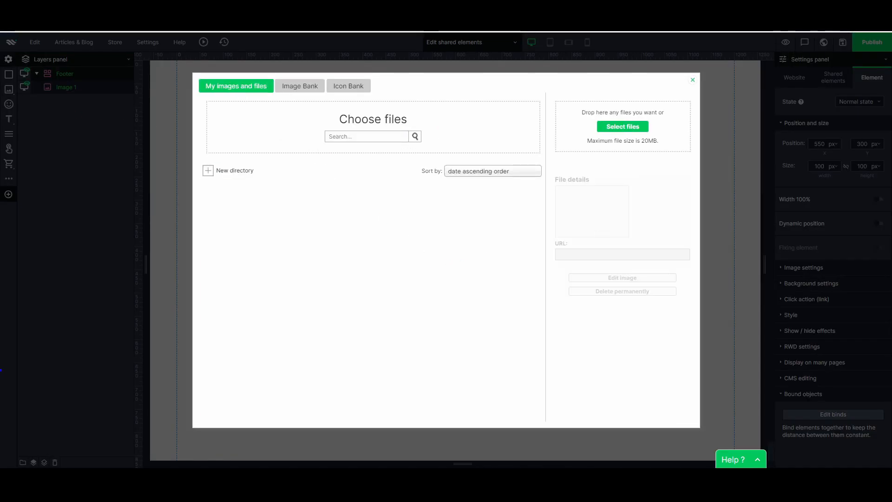
drag(833, 186, 353, 283)
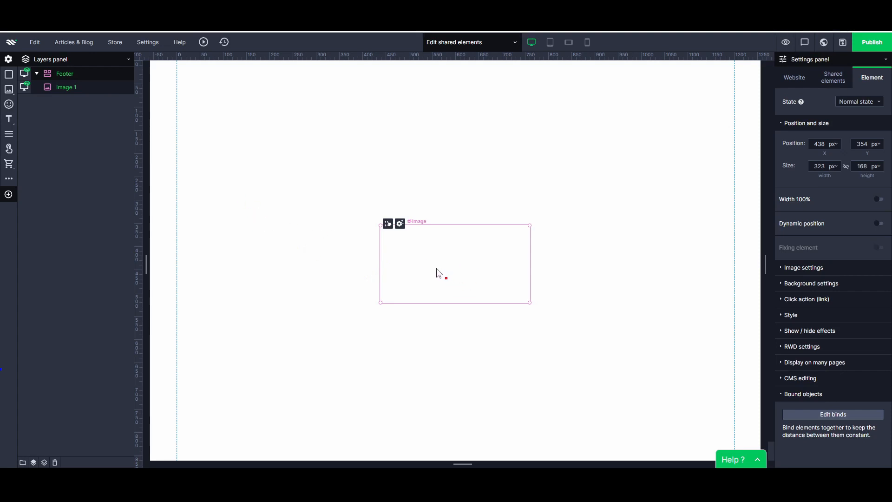
- Give the footer a solid background fill in the global brand color 586f7c
click(344, 280)
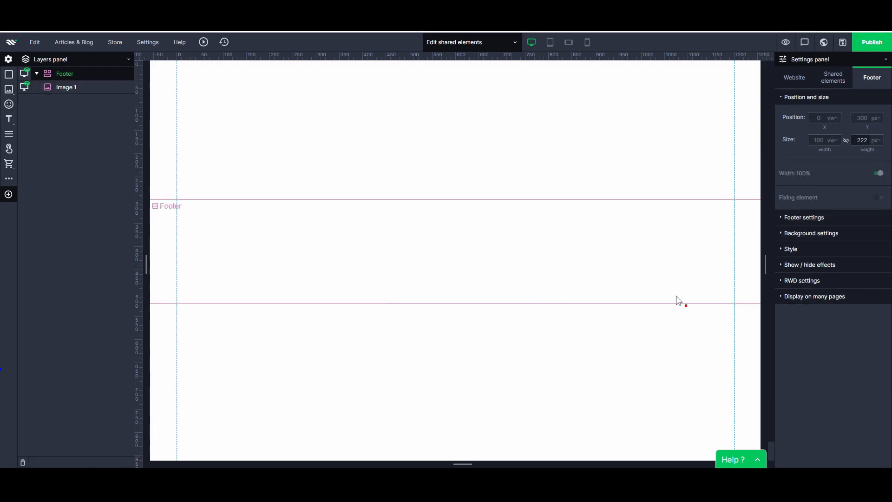
click(812, 234)
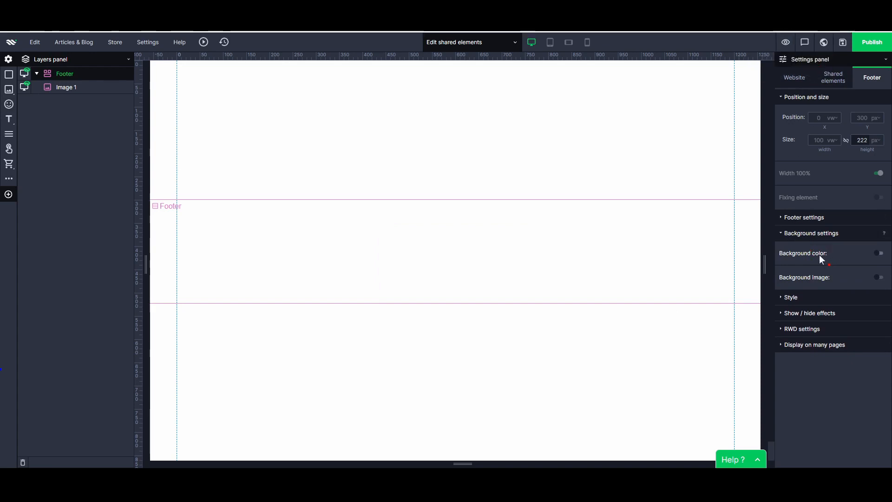
click(879, 253)
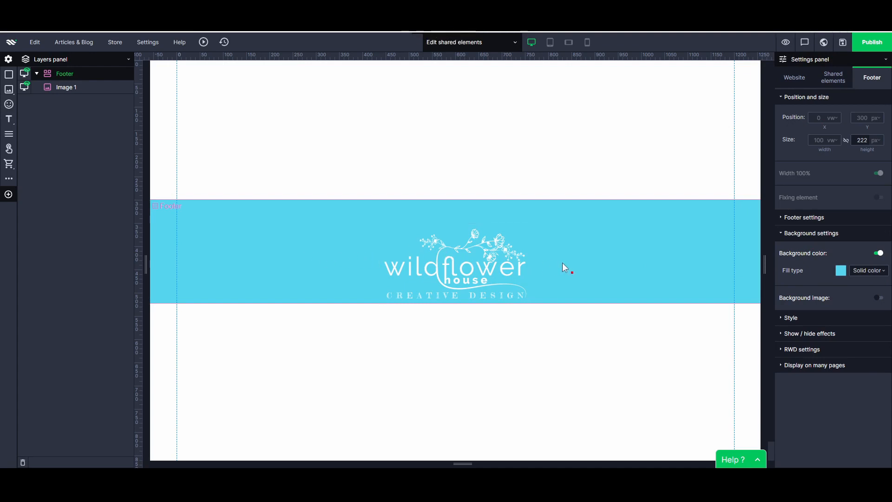
click(841, 270)
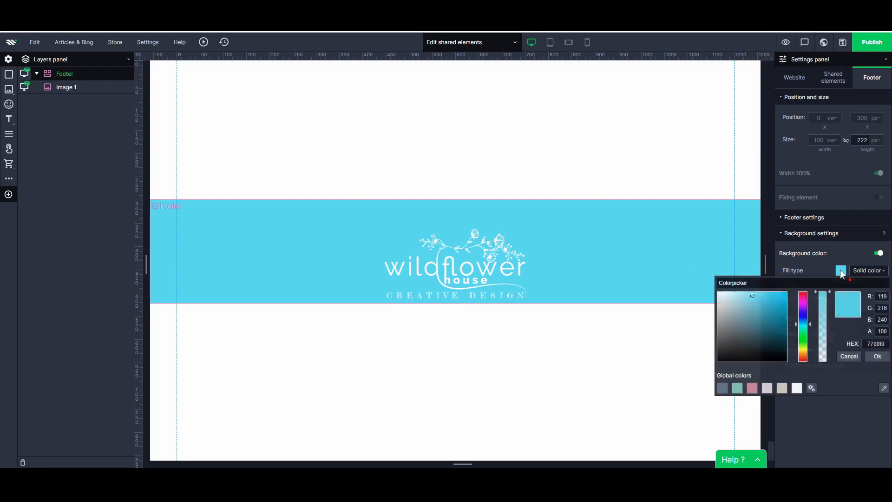
click(723, 388)
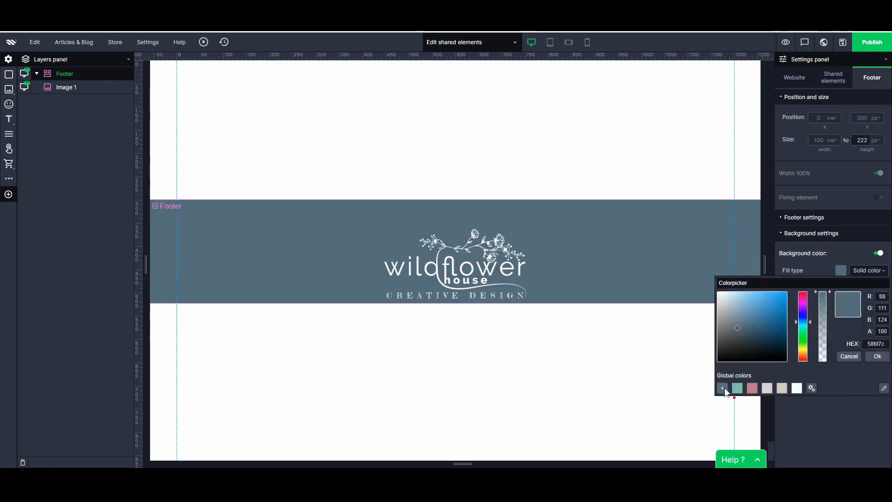
click(878, 356)
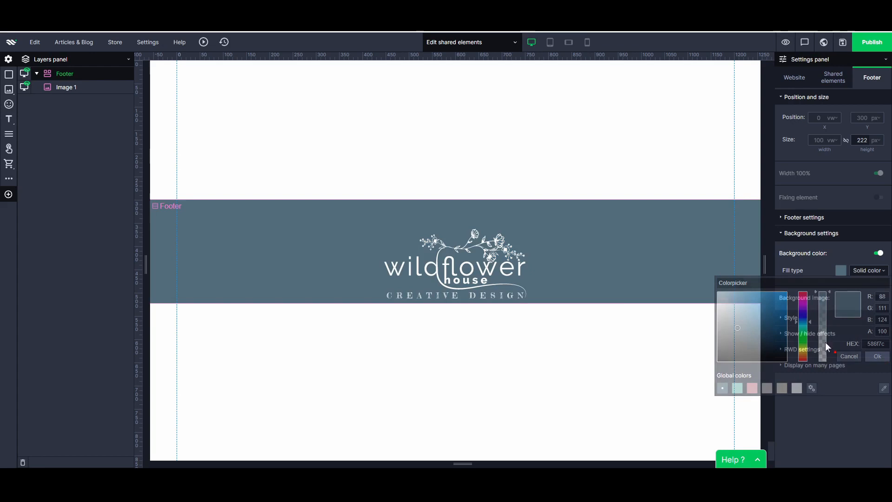
- Move the logo against the footer's left guide line and shrink it to about 230 by 119 px
click(462, 258)
drag(443, 259, 239, 240)
drag(326, 283, 283, 261)
click(368, 227)
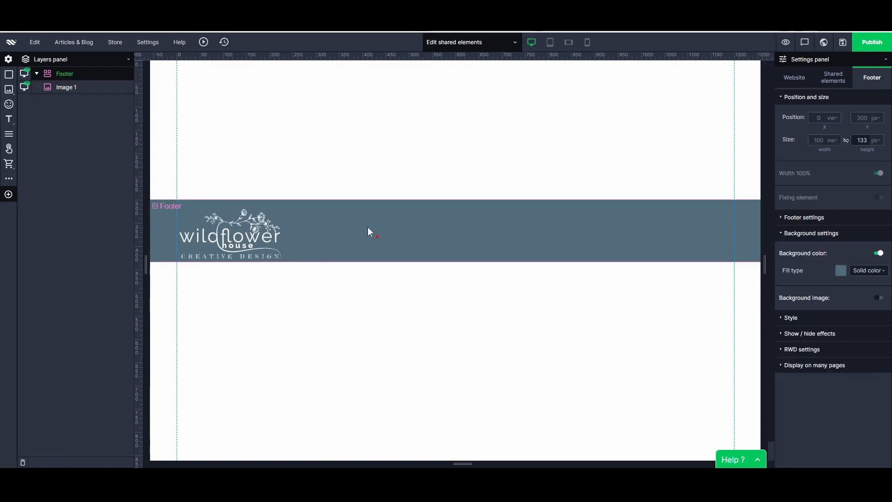
- Rename the logo's image layer as "Logo - Footer"
double_click(83, 87)
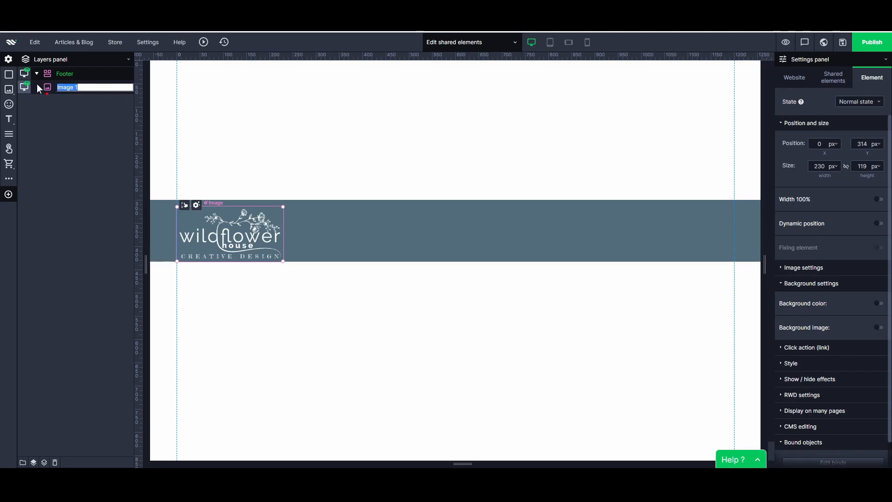
text(Logo - Footer)
click(253, 277)
click(251, 251)
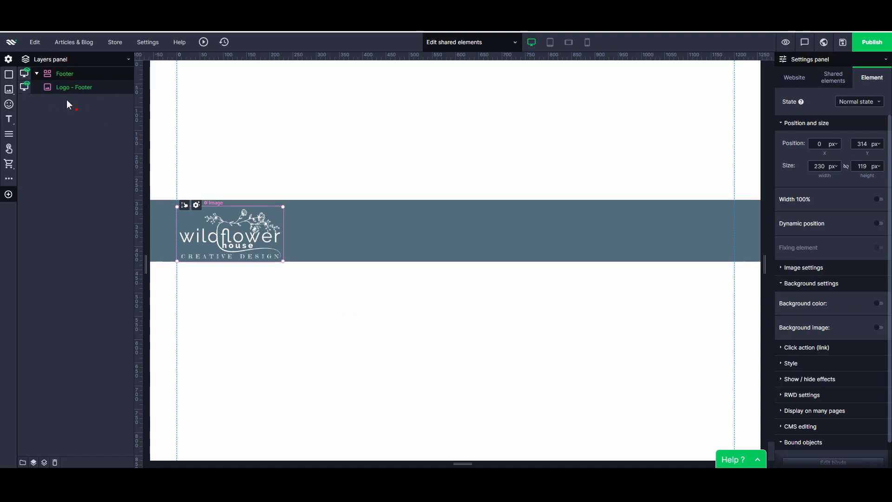
- Open the footer's own settings and its distance from elements for editing
click(408, 232)
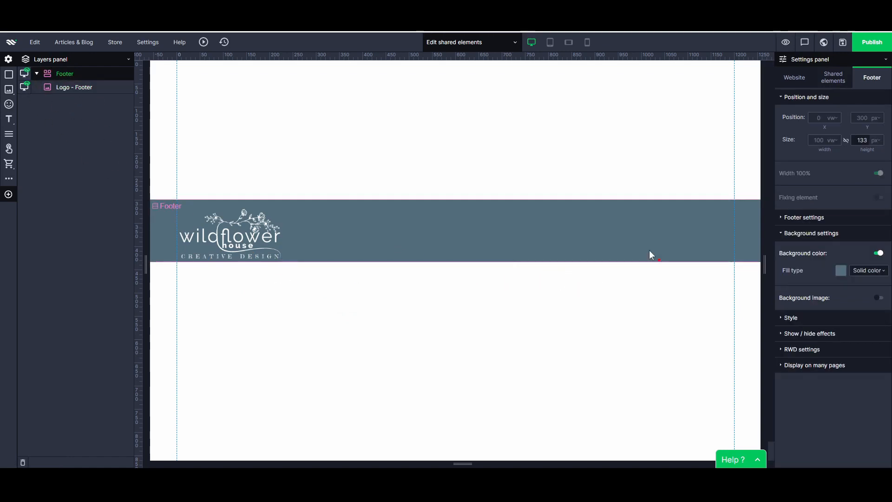
click(796, 219)
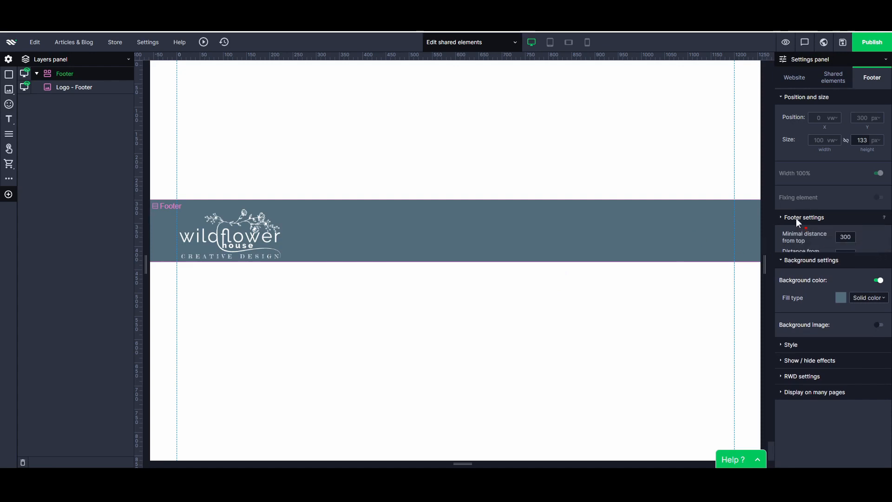
click(847, 258)
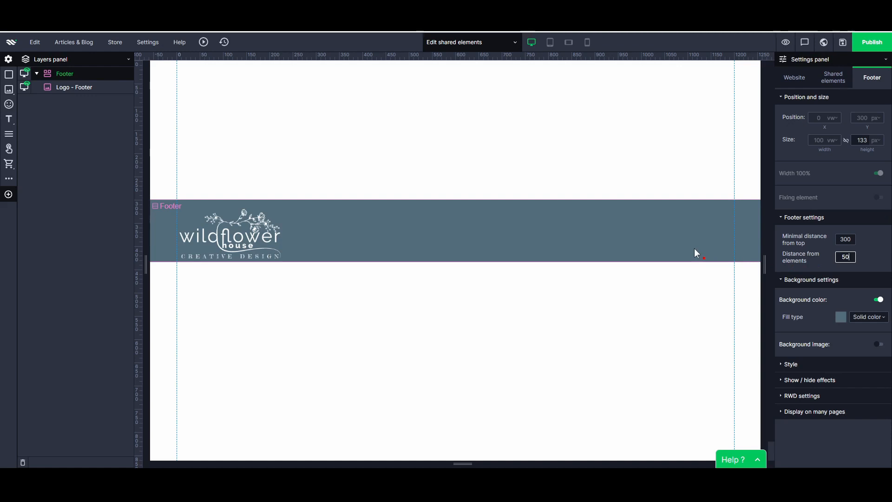
click(876, 248)
- Turn on the footer's margin and set it to 20 on all sides
click(793, 361)
scroll(817, 310, down, 3)
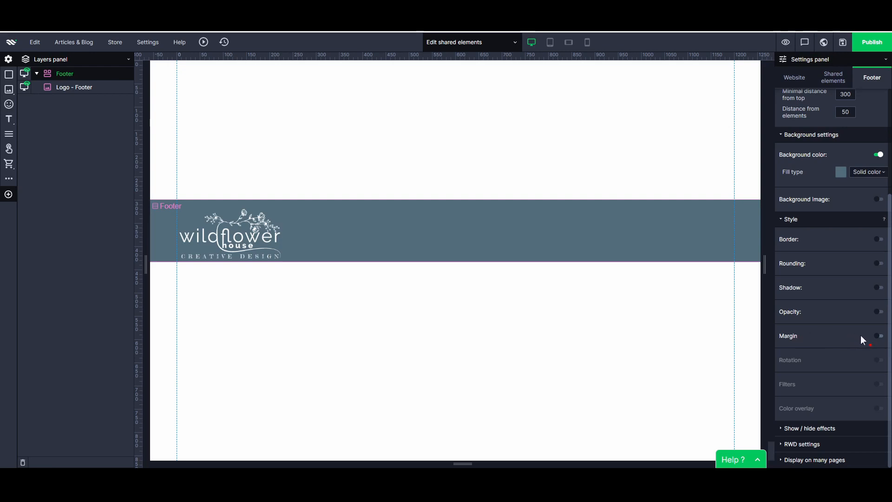
click(880, 337)
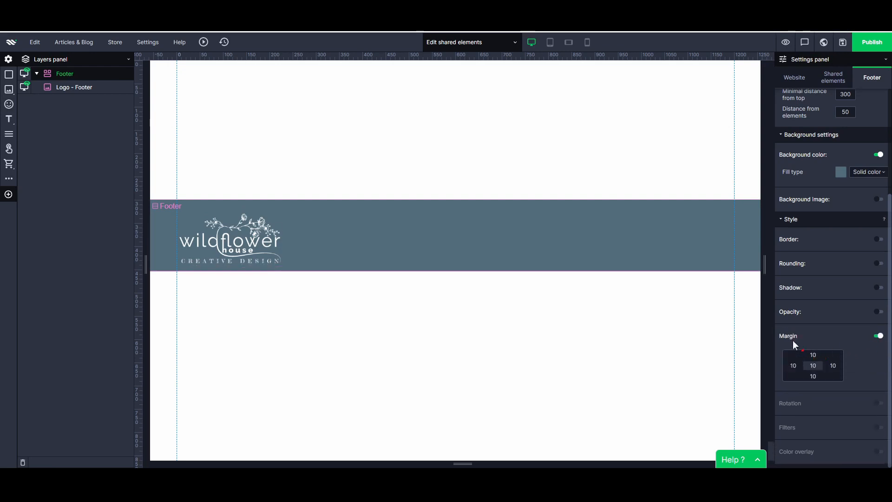
click(818, 367)
text(20)
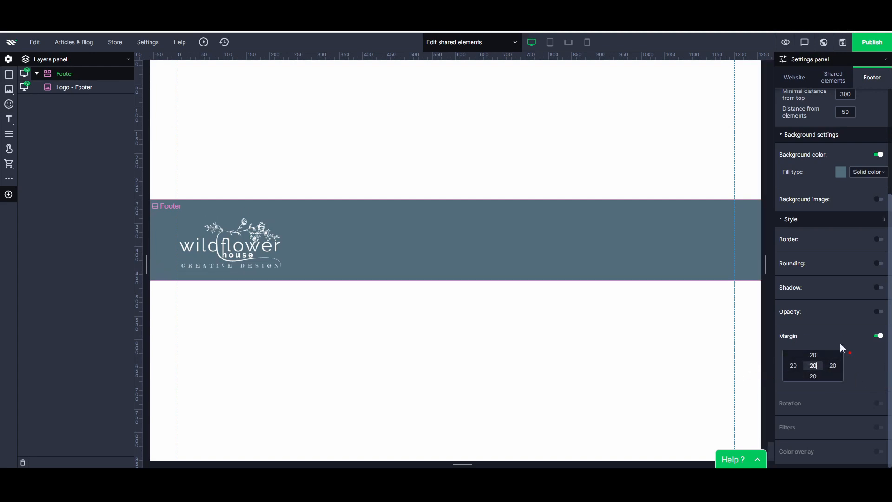
- Set the footer's overall margin to 10, with its top and bottom margins at 20
double_click(819, 368)
text(10)
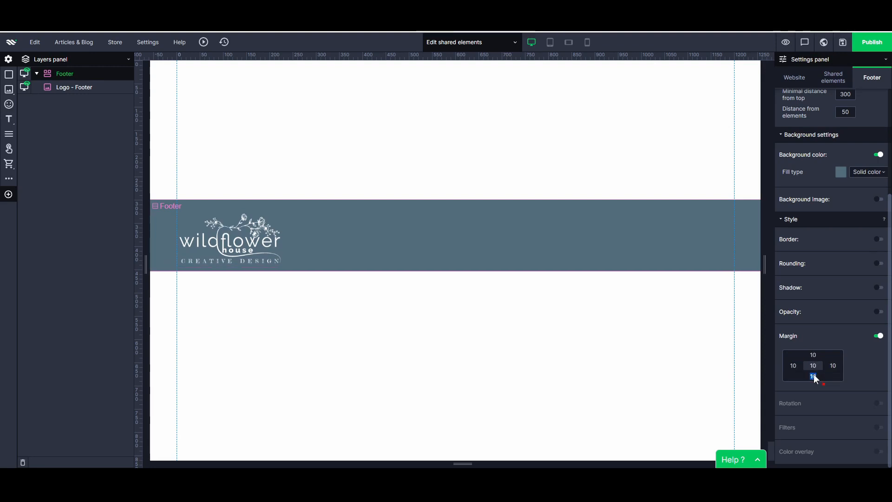
double_click(813, 376)
text(20)
double_click(813, 355)
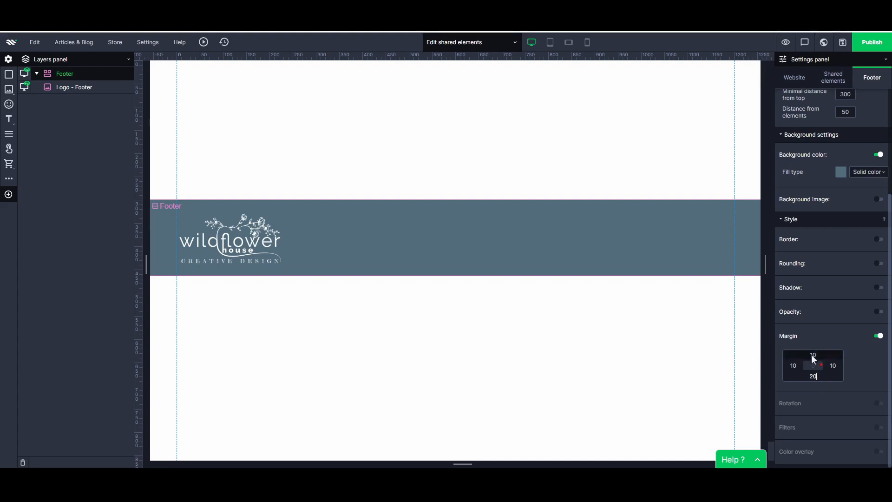
text(20)
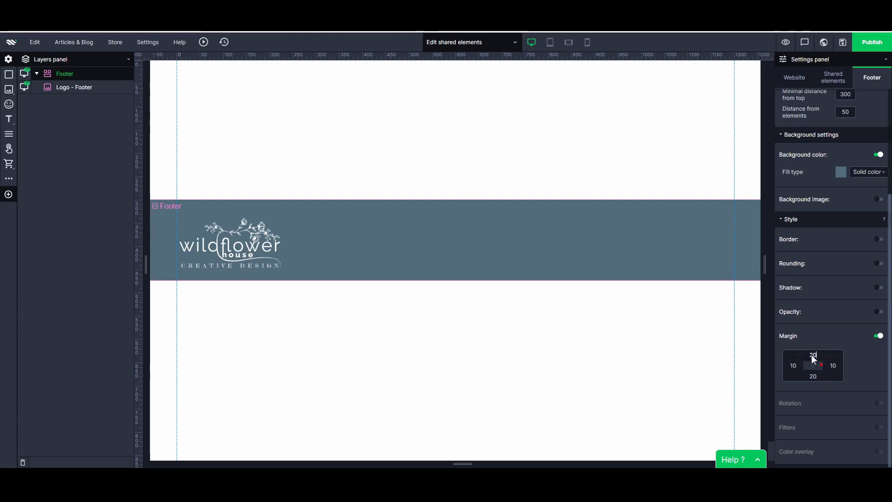
- Move the logo slightly upward within the footer
click(459, 340)
drag(216, 249, 217, 244)
click(386, 241)
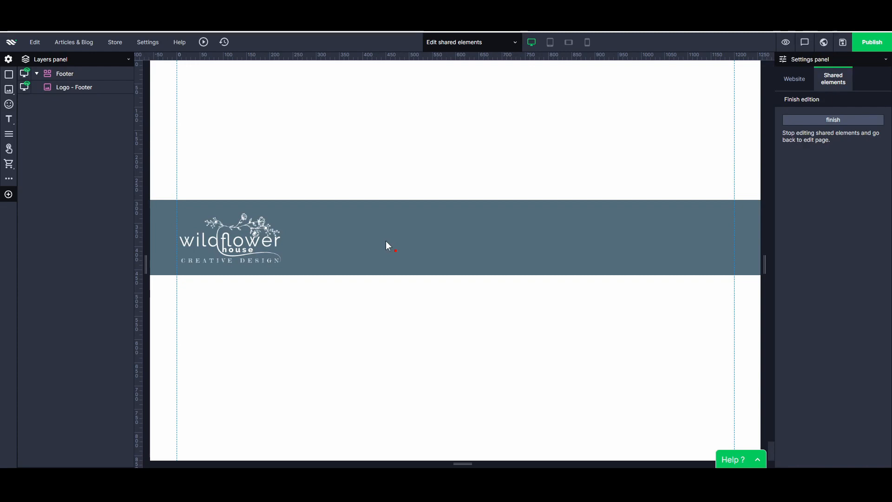
- Create a new website text style named "Footer Text"
click(796, 80)
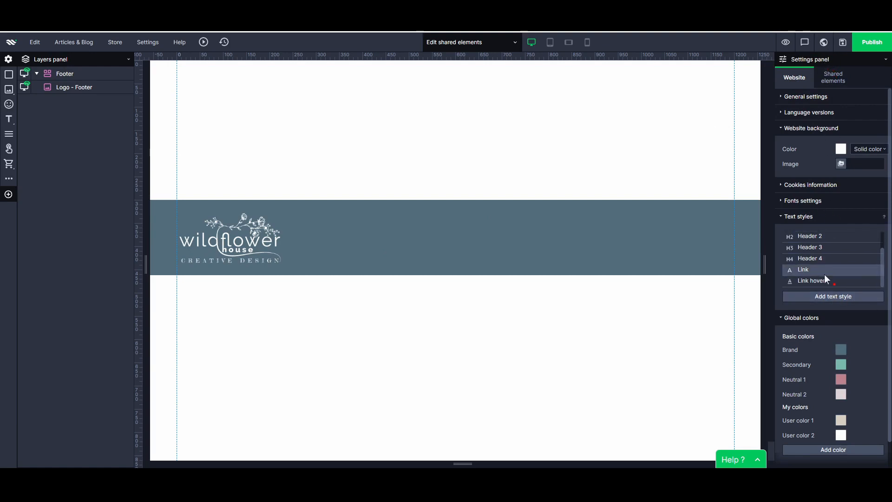
click(822, 294)
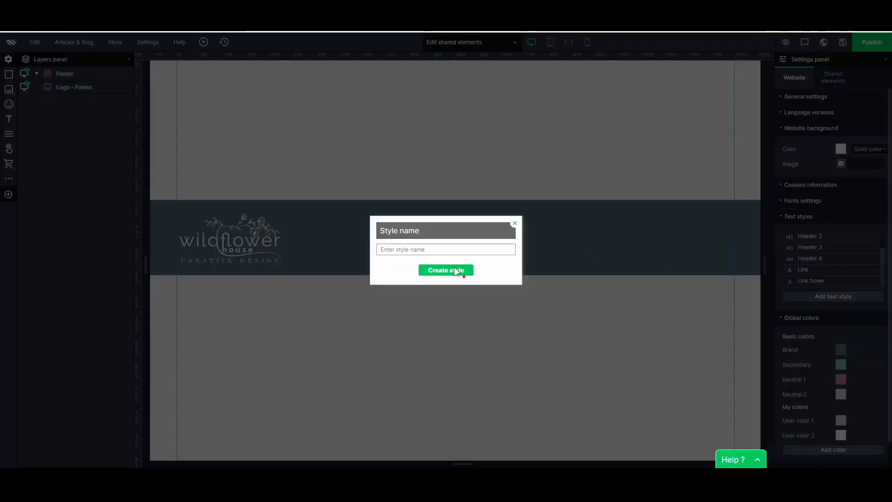
click(394, 249)
text(Footer Tex)
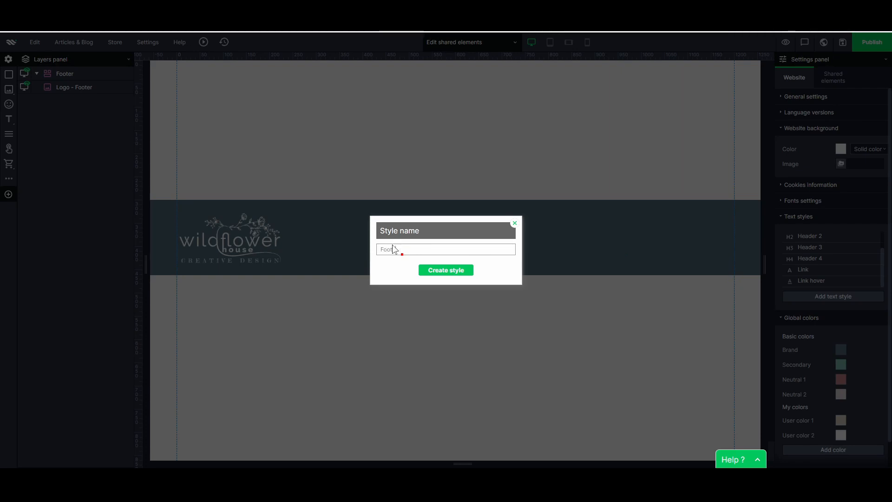
text(t)
click(447, 270)
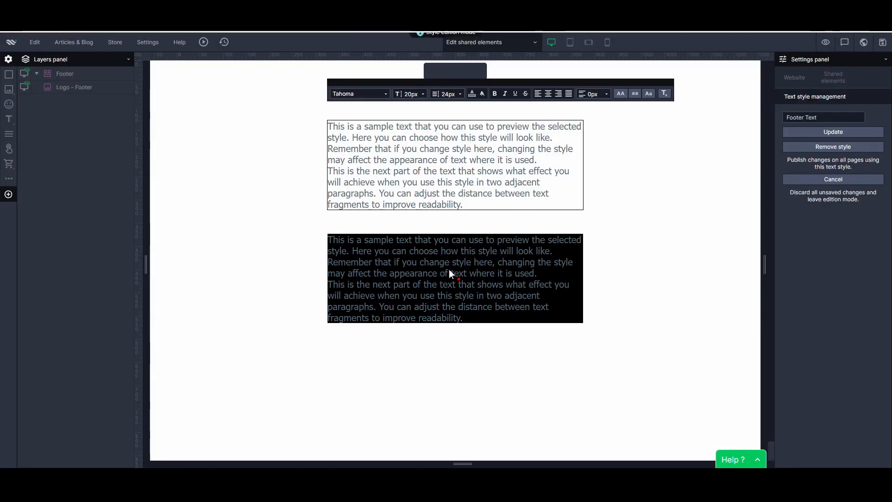
- Color the Footer Text style with the global white ffffff and update the style
click(481, 94)
click(558, 210)
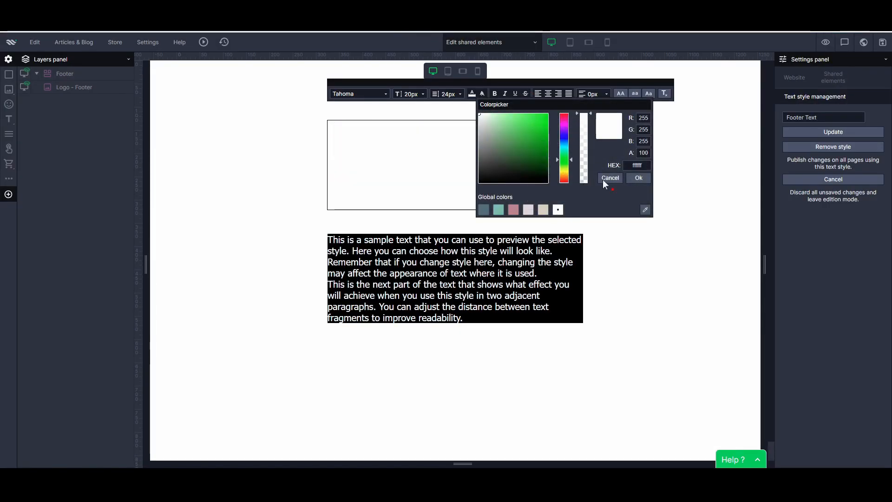
click(638, 178)
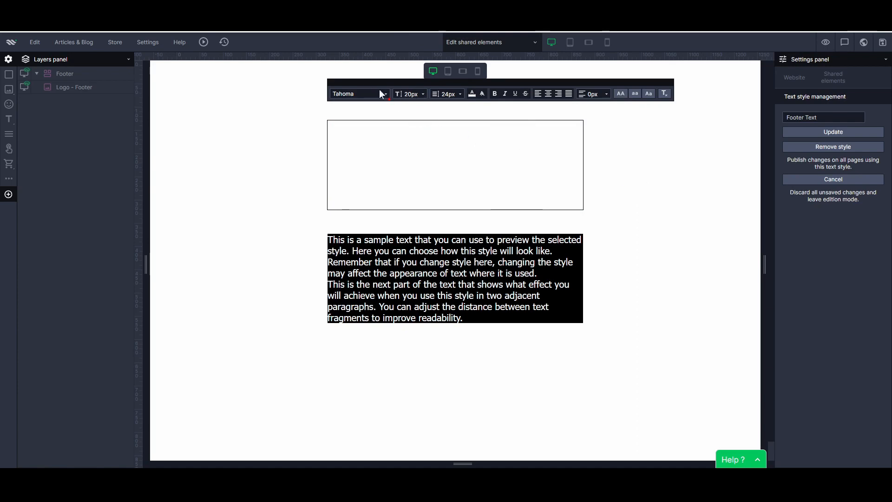
click(809, 130)
- Add a 560 by 130 px extensive text element beside the footer logo and apply the Footer Text style to it
mouse_move(9, 119)
drag(23, 135, 407, 265)
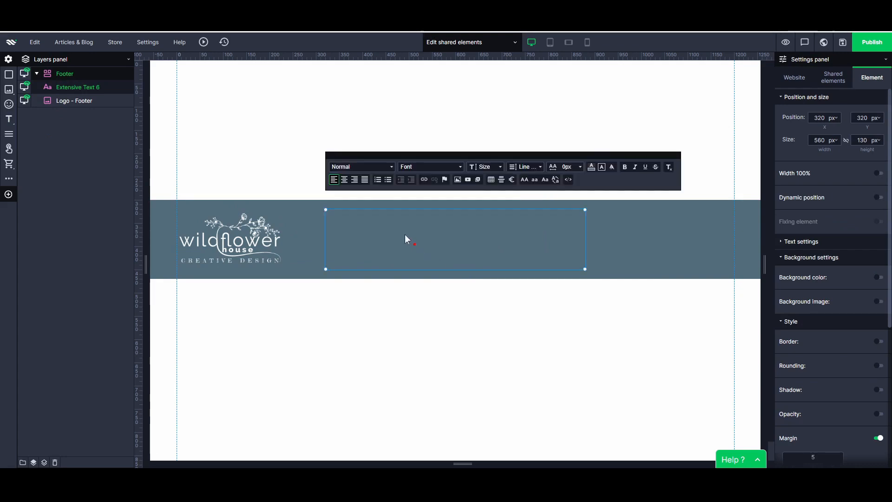
click(389, 166)
scroll(362, 234, down, 1)
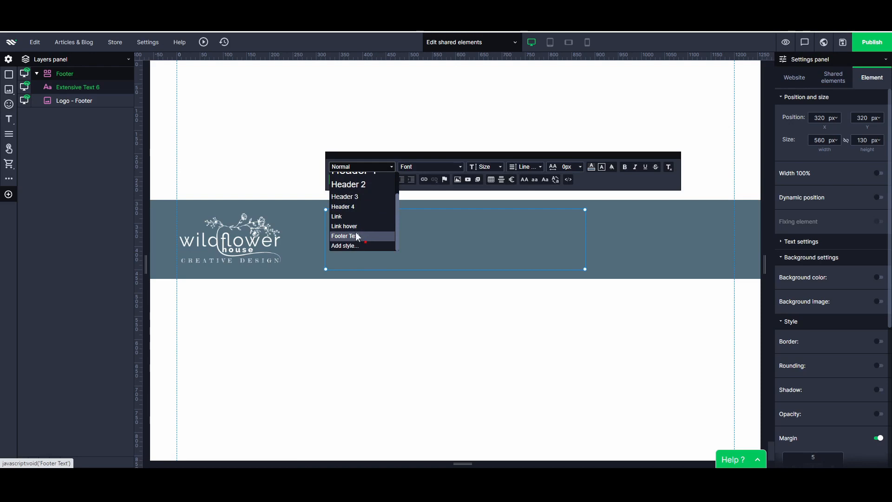
click(358, 236)
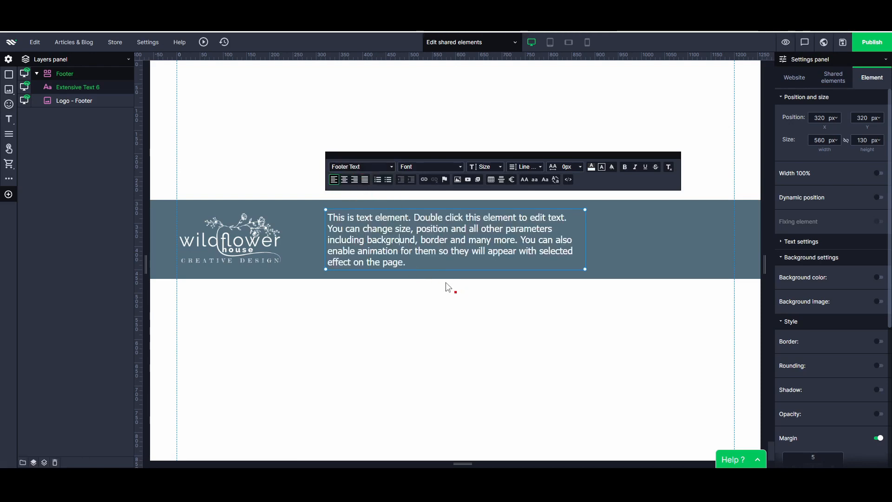
- Replace the placeholder text in the footer's text element with "Designed Wildflower House © 2023"
double_click(407, 251)
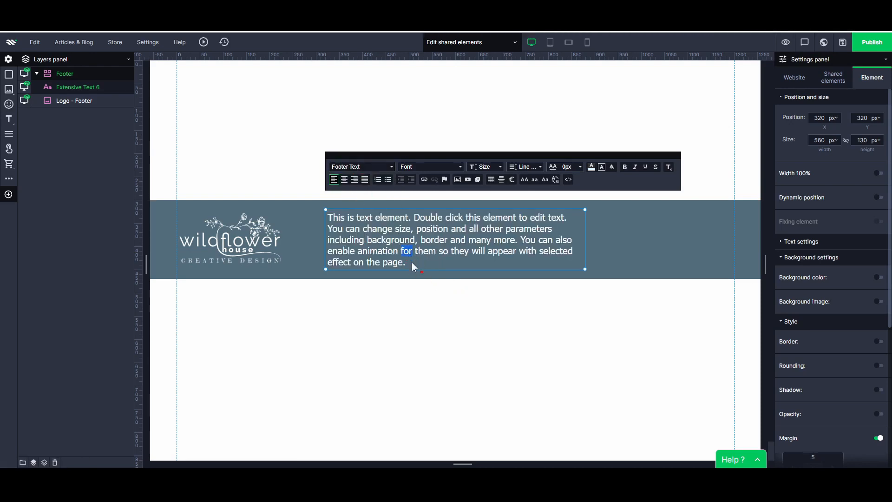
triple_click(398, 244)
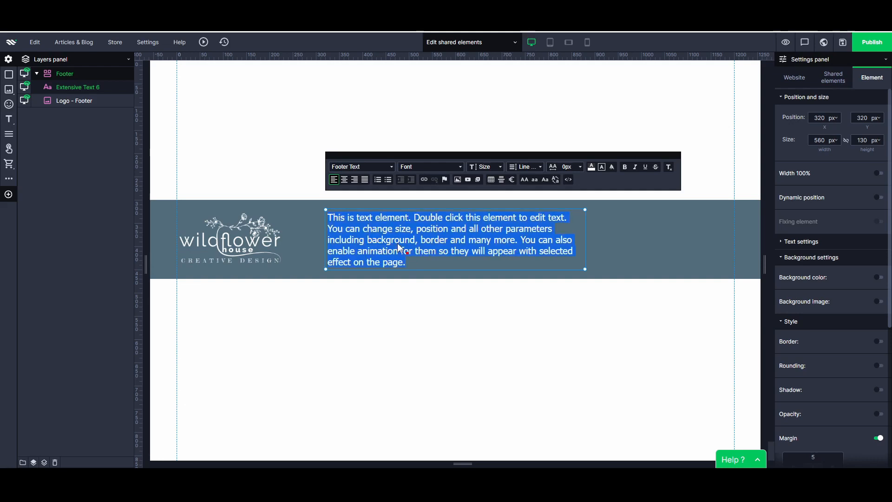
text(Designed)
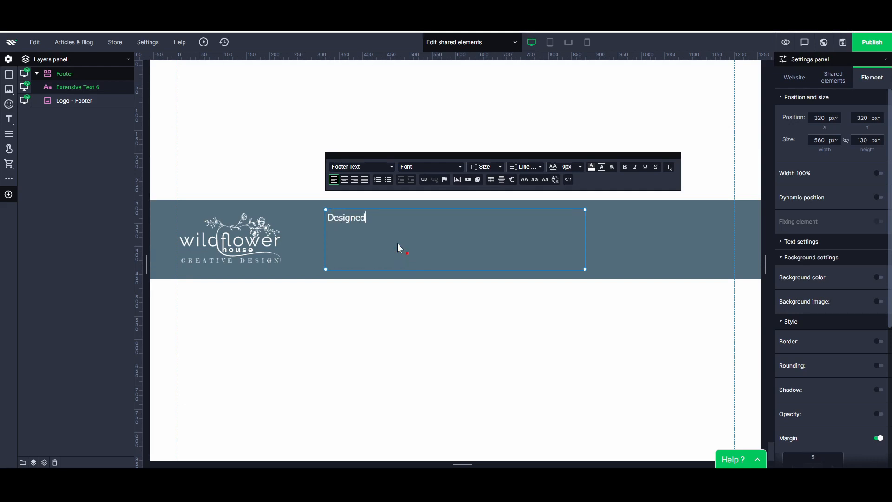
text( Wildfloqw)
key(BackSpace)
key(BackSpace)
key(BackSpace)
key(BackSpace)
text(wer GHouse)
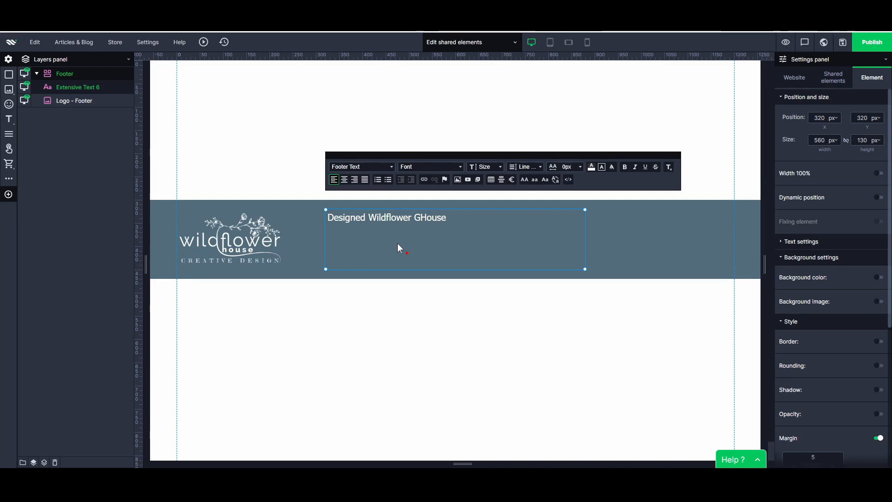
key(BackSpace)
key(BackSpace)
key(BackSpace)
key(BackSpace)
key(BackSpace)
key(BackSpace)
text(House)
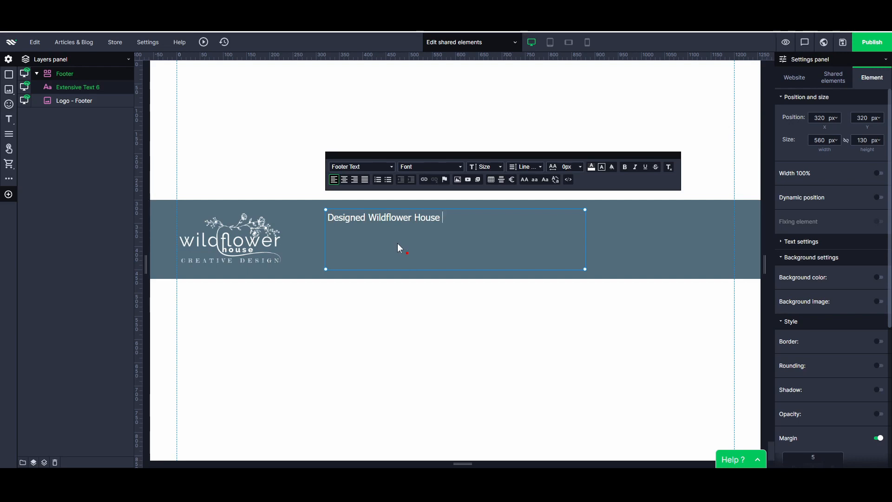
text(©)
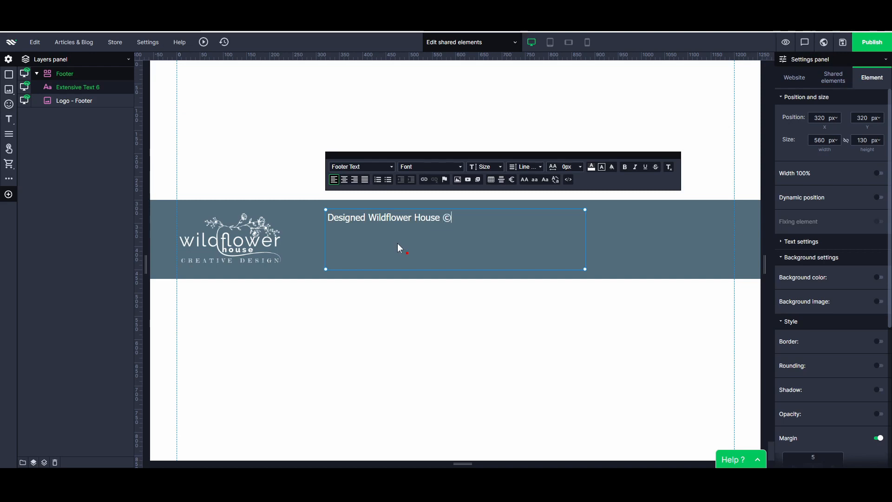
text( 2023)
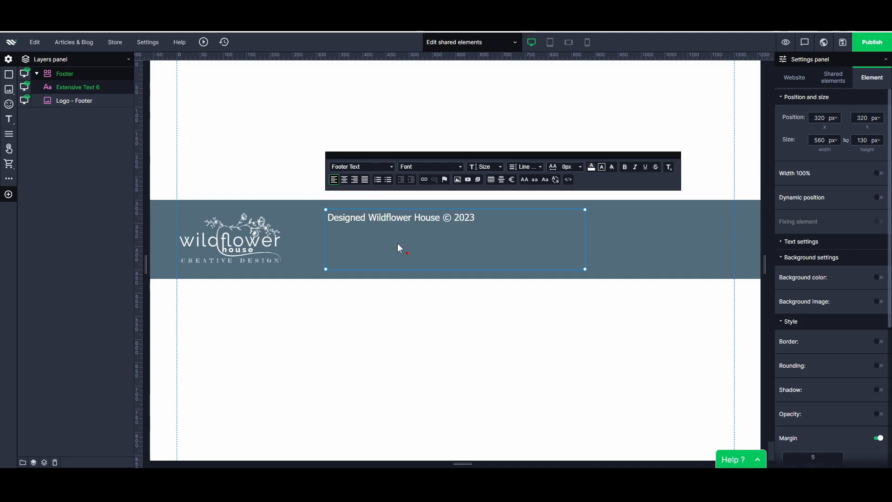
click(450, 288)
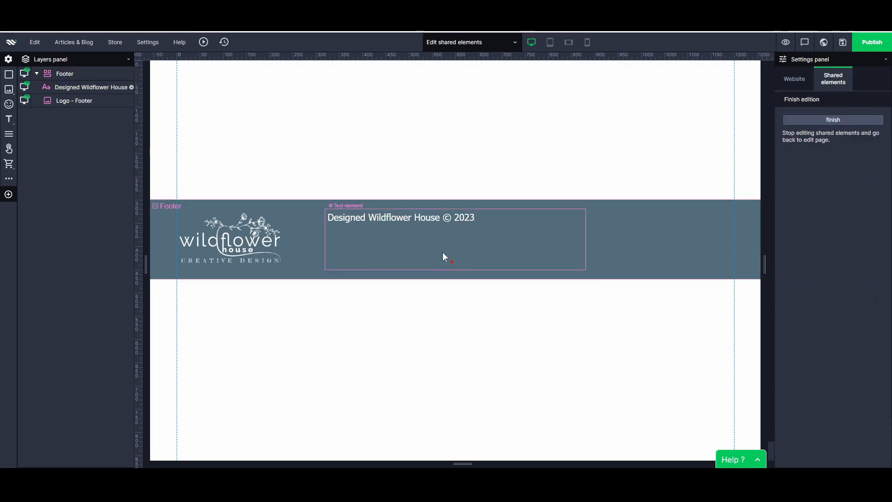
- Shrink the footer text element to about 352 by 45 px and move it to about X 424, Y 360 px
click(559, 264)
drag(585, 269, 488, 229)
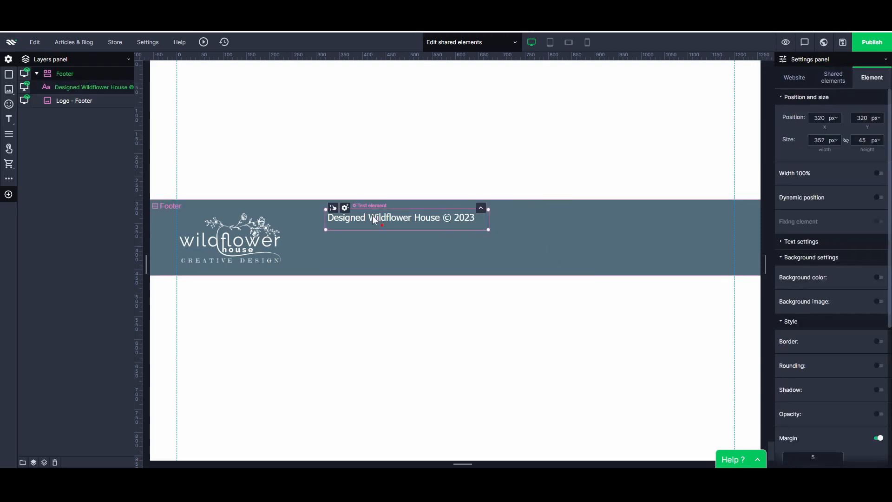
drag(375, 222, 423, 241)
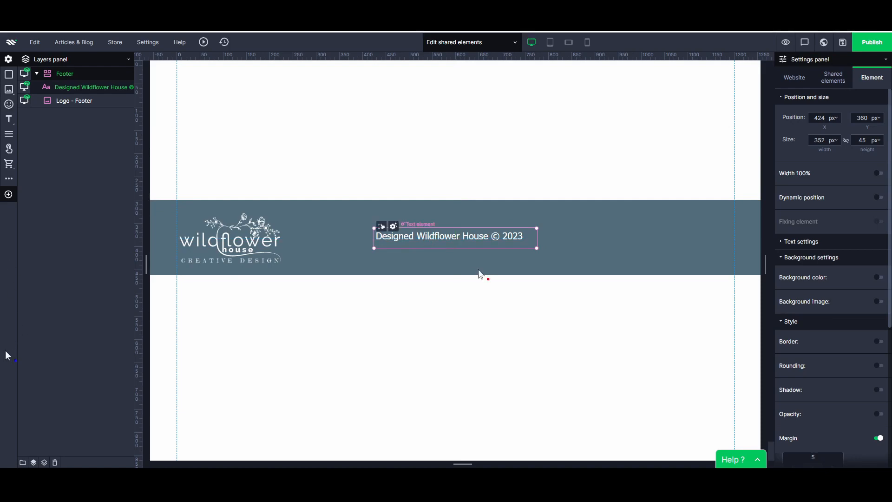
click(457, 318)
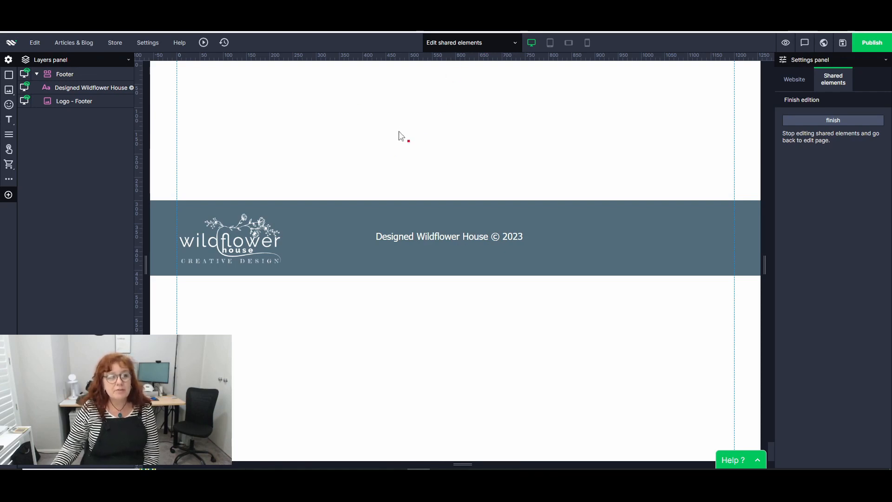
- Add a rectangle above the footer and fill it with the global pink b5838d
click(9, 75)
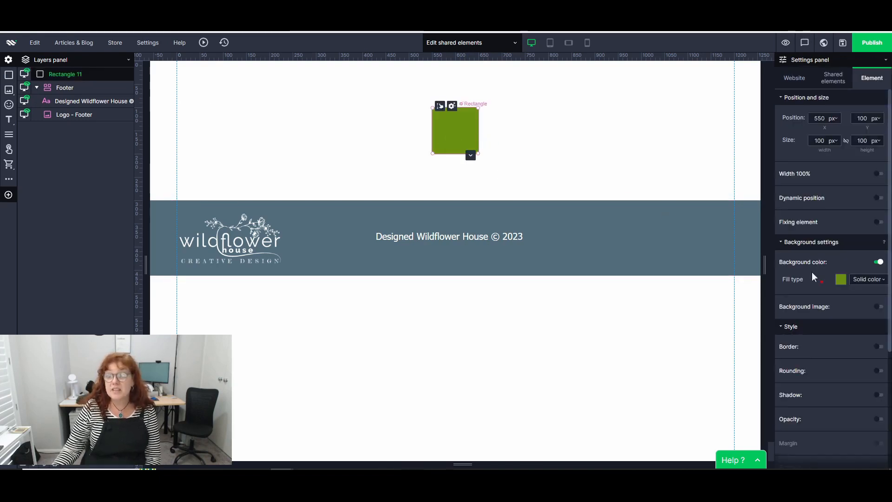
click(841, 280)
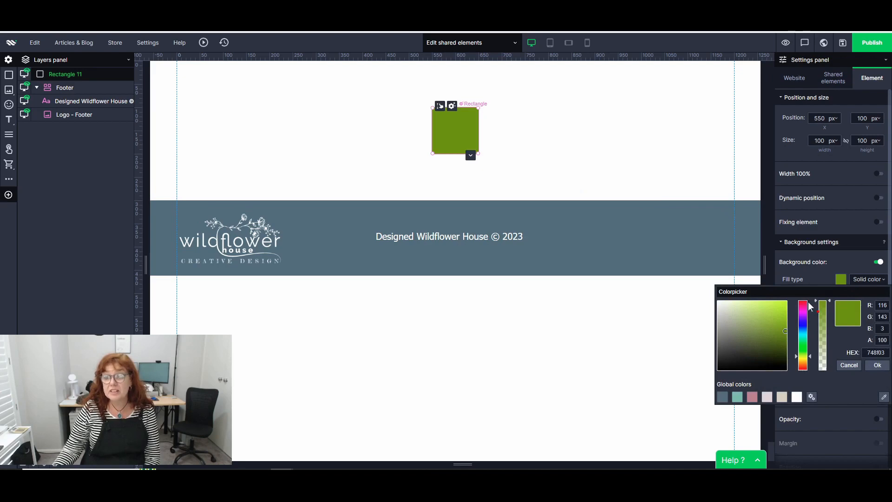
click(753, 396)
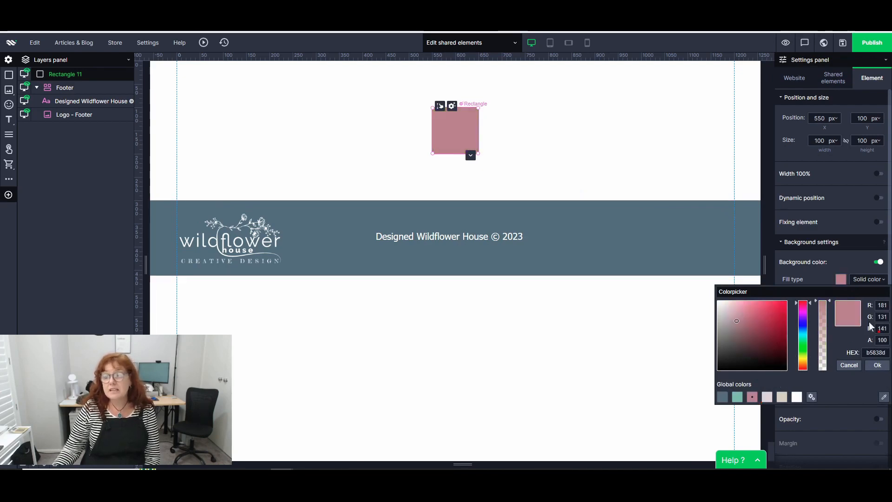
click(877, 366)
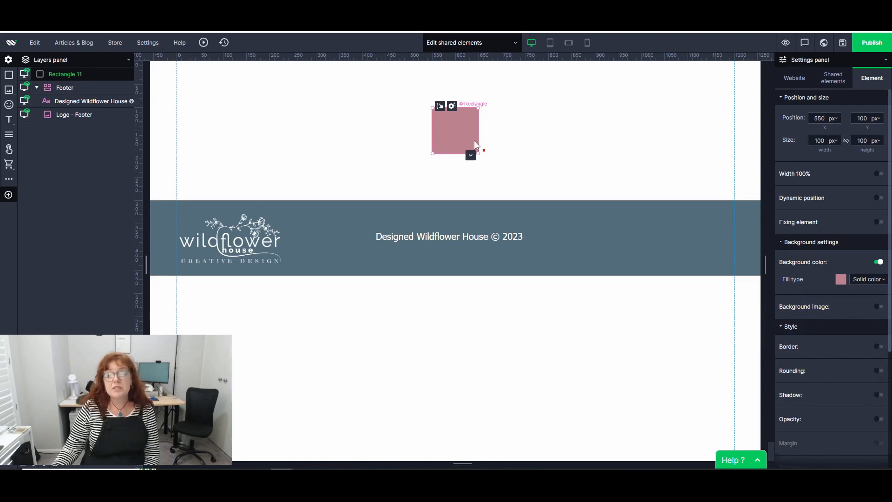
- Stretch the pink rectangle to 100% width, place it at the page's upper edge and set its height to 200 px
click(880, 173)
drag(289, 118, 280, 70)
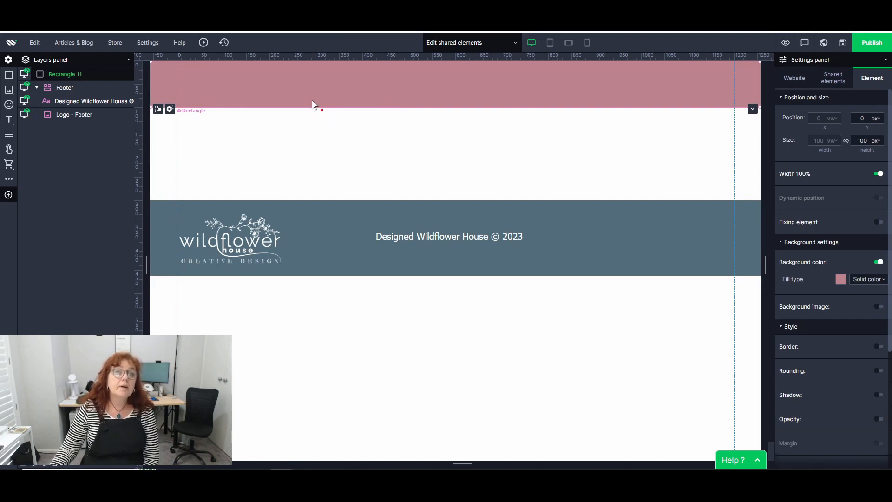
drag(308, 106, 302, 126)
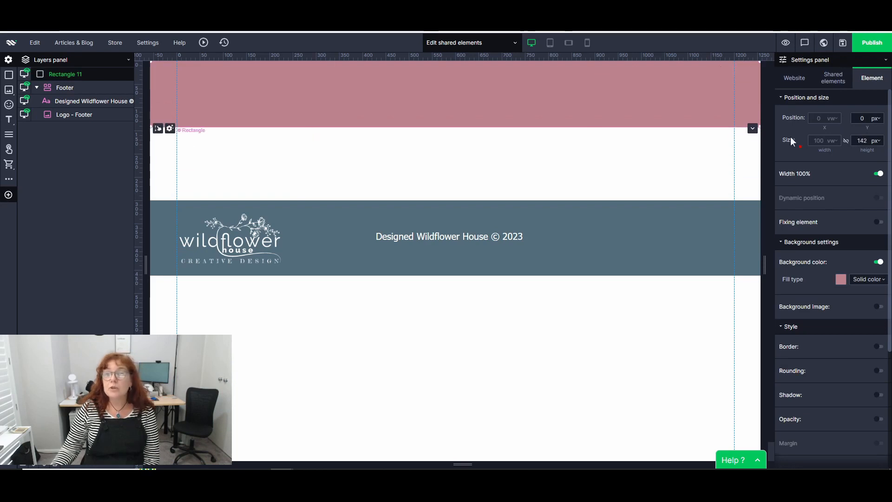
double_click(863, 141)
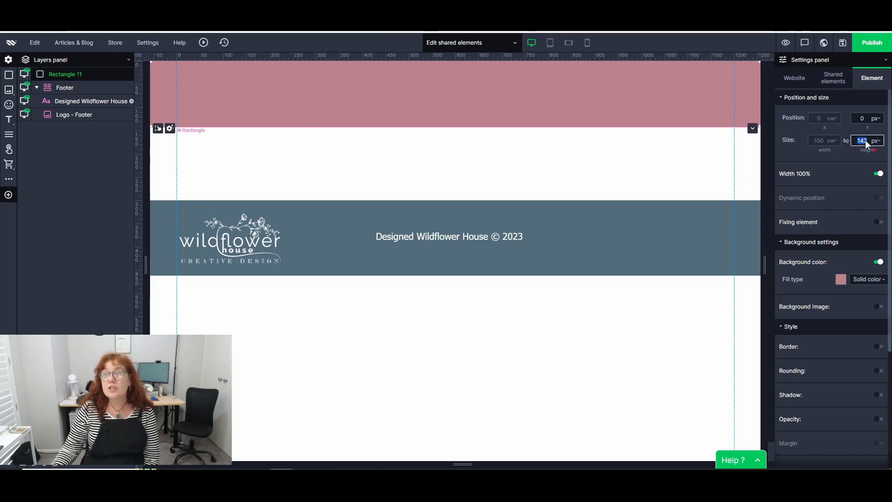
text(200)
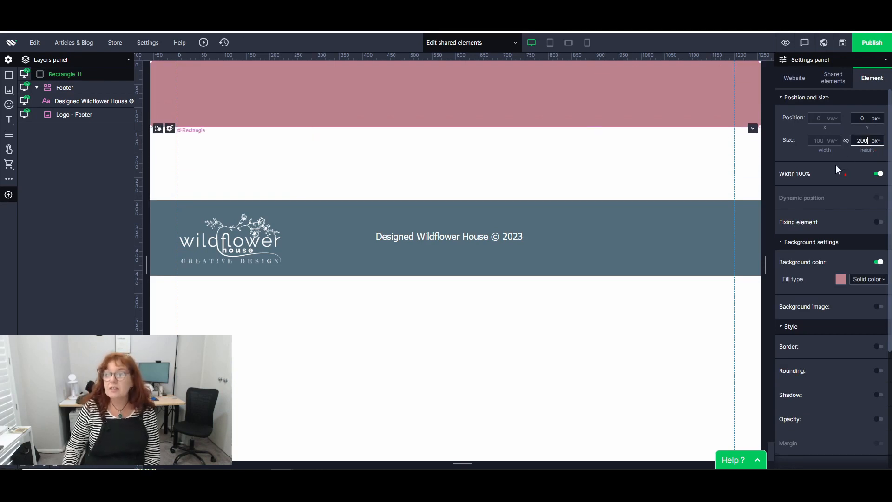
click(671, 175)
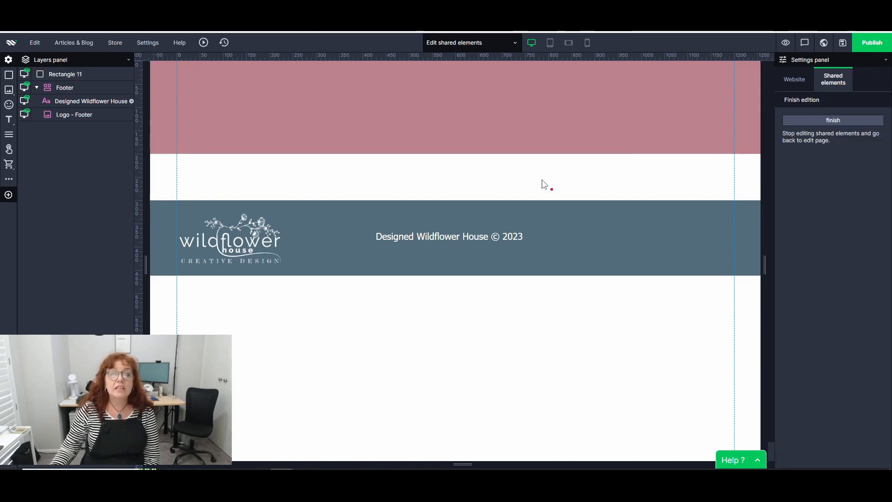
- Insert the uploaded image WFH-Logo-F-Wht.png as a new image element
click(35, 89)
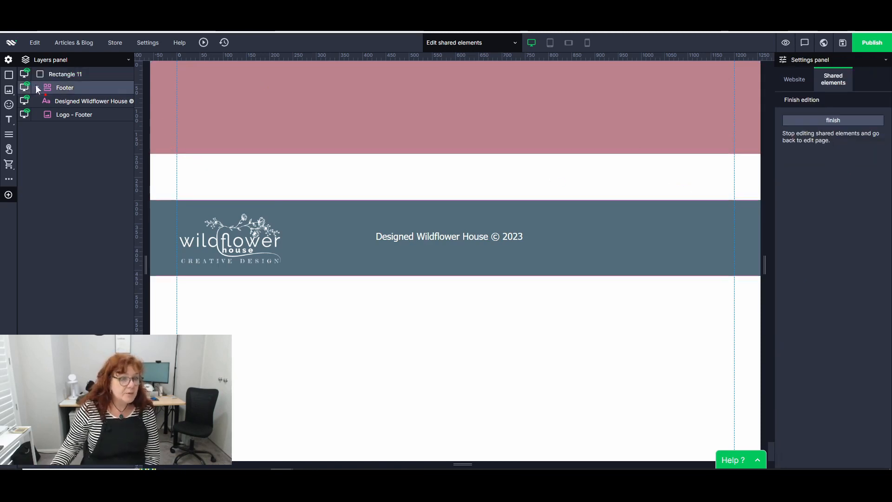
click(11, 92)
click(24, 91)
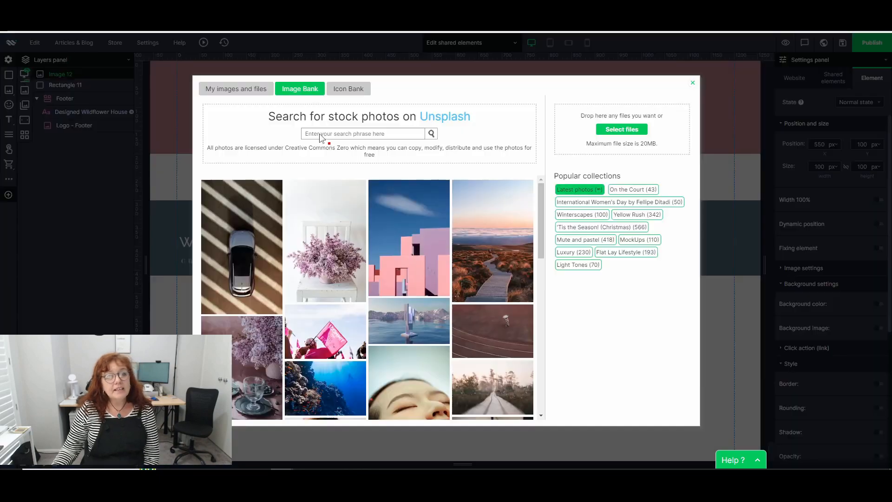
click(225, 89)
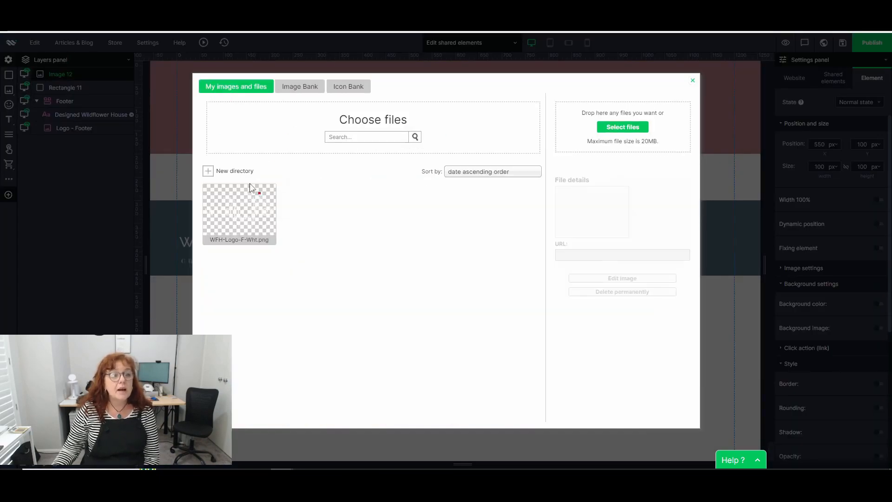
click(244, 204)
click(591, 306)
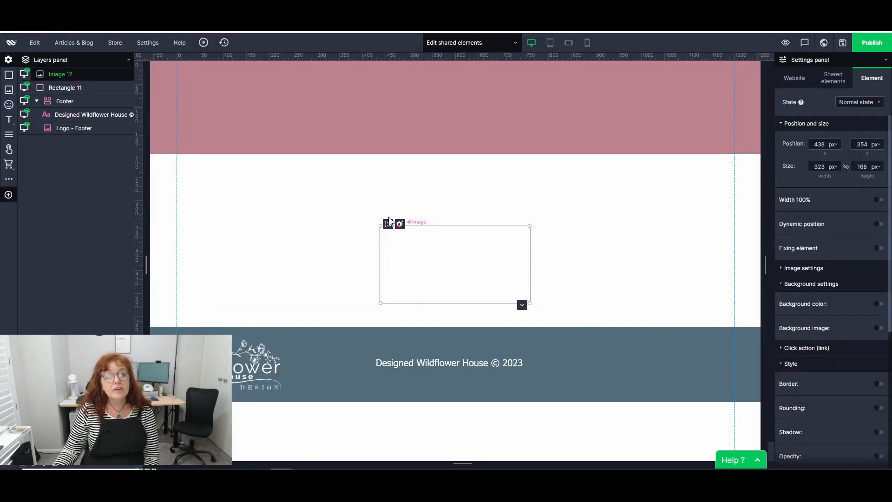
- Move the new logo into the pink header at X 0, Y 16 px and scale it down to about 243 by 132 px
drag(454, 251, 241, 93)
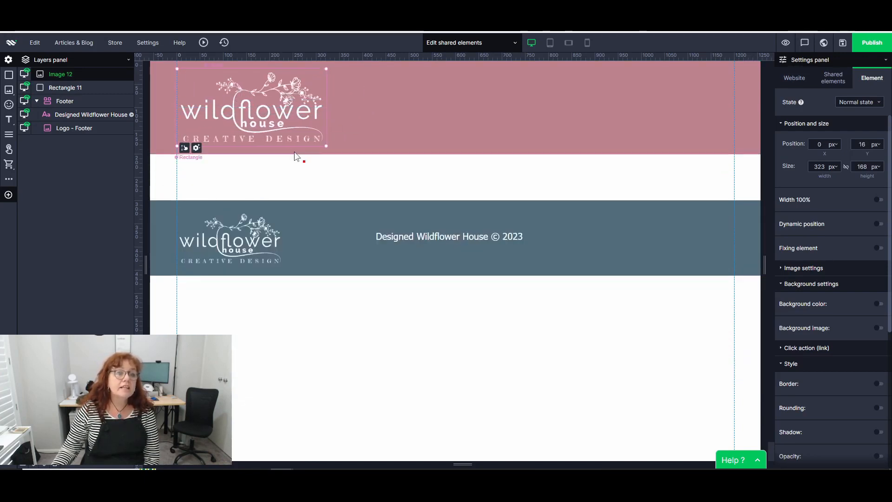
drag(327, 145, 290, 129)
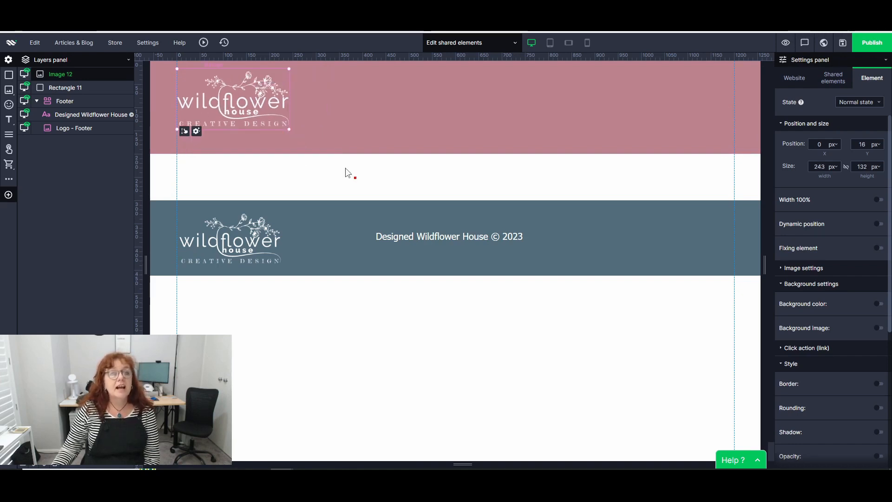
click(346, 169)
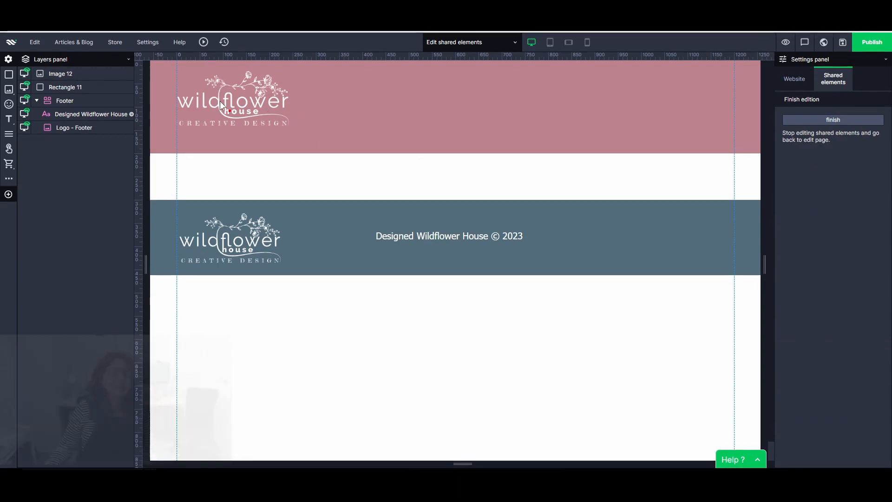
- Rename the header logo's image layer as "Logo - Header"
click(66, 75)
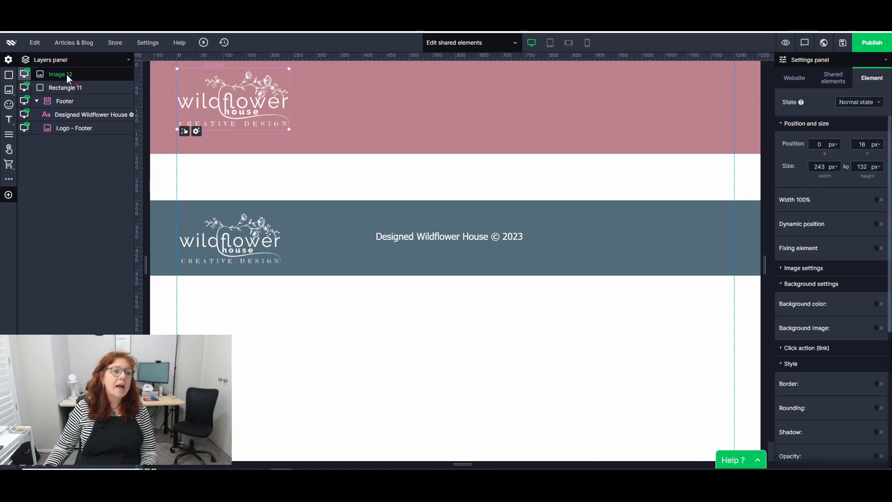
double_click(64, 74)
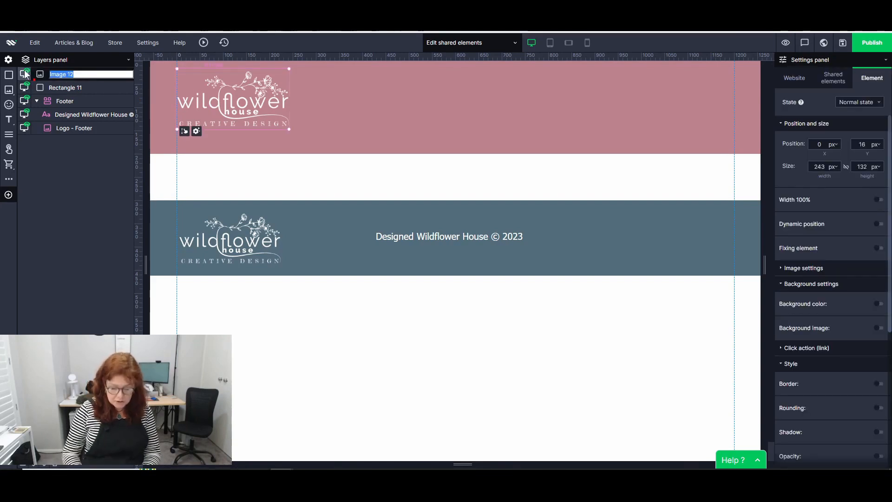
text(Logo - )
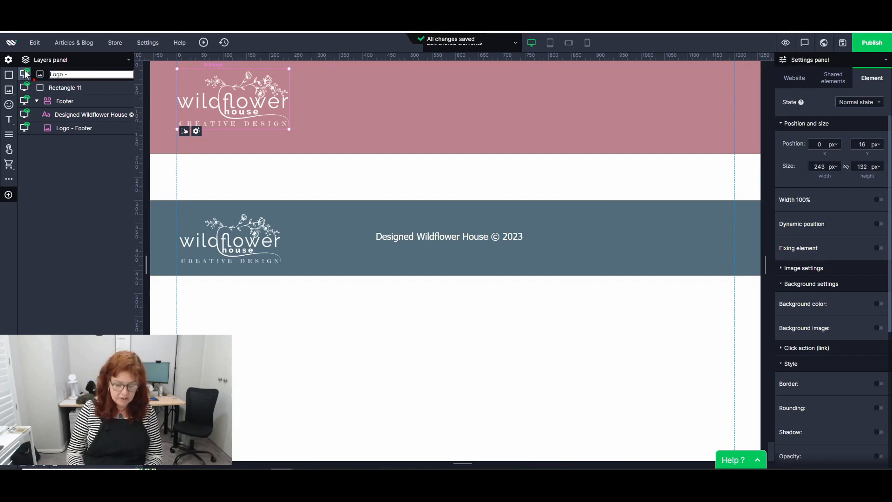
text(Header)
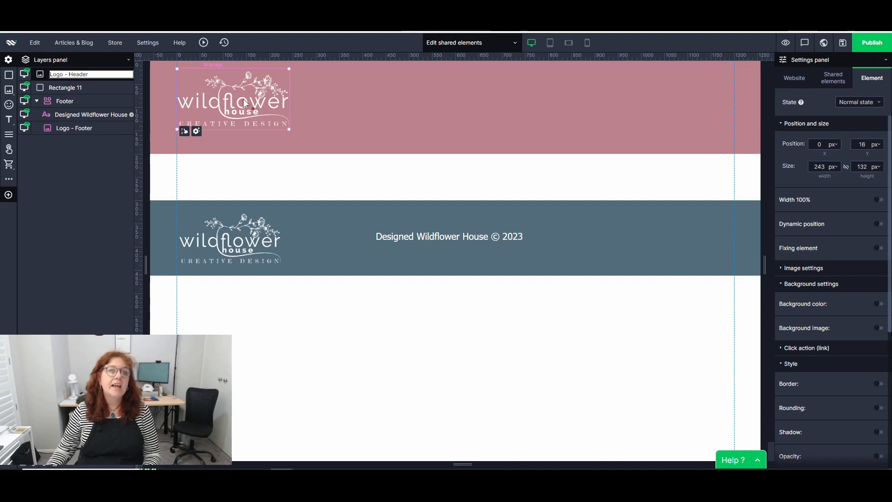
- Rename the pink header rectangle's layer as "Rectangle BG"
click(308, 108)
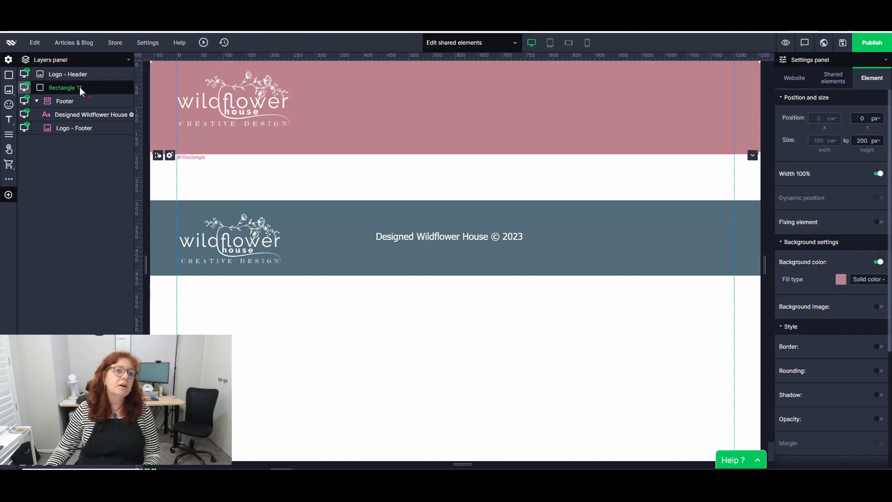
double_click(80, 88)
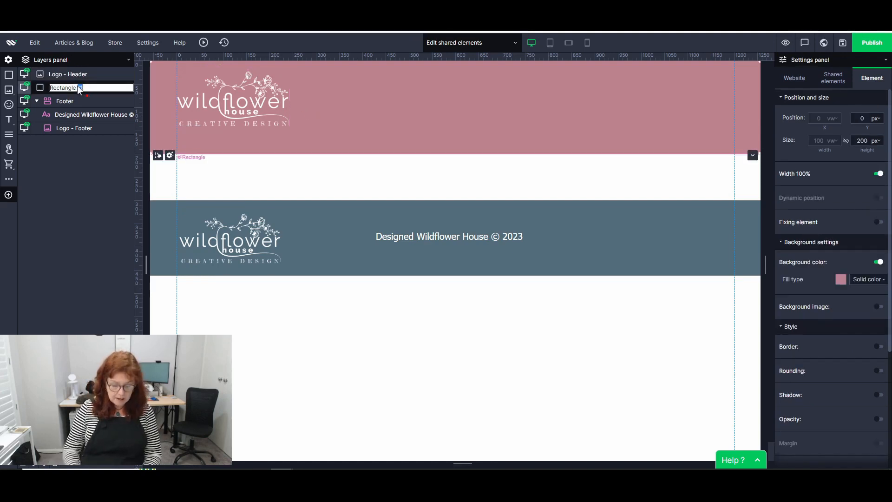
text(BG)
click(298, 171)
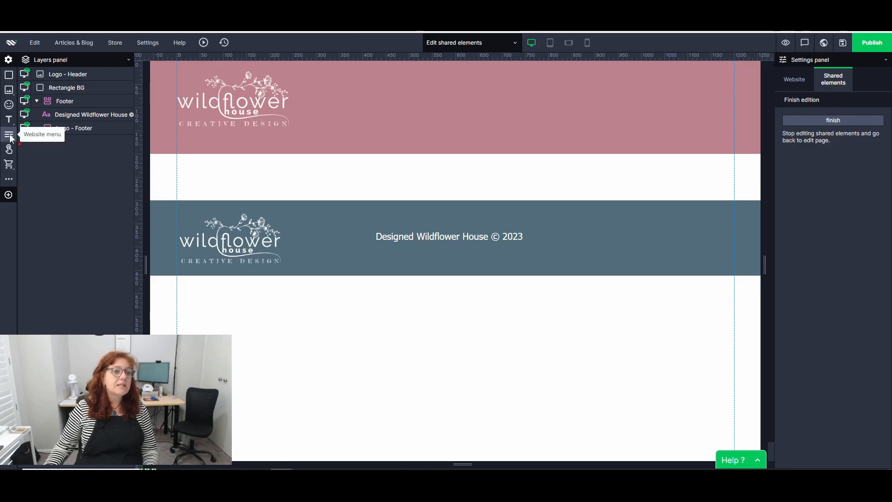
- Add a website menu below the pink header and place its Shop button directly after Home
drag(10, 138, 465, 178)
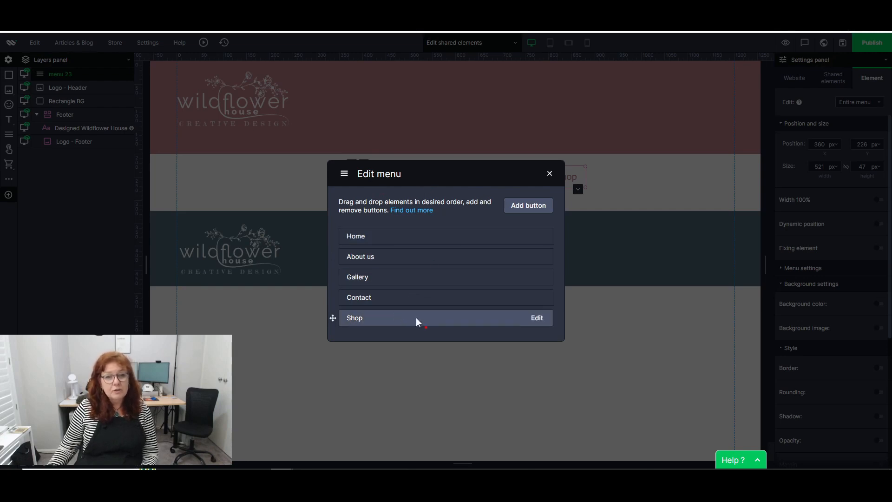
drag(416, 318, 418, 250)
- Add a menu button that creates a new page named "Specials"
click(521, 205)
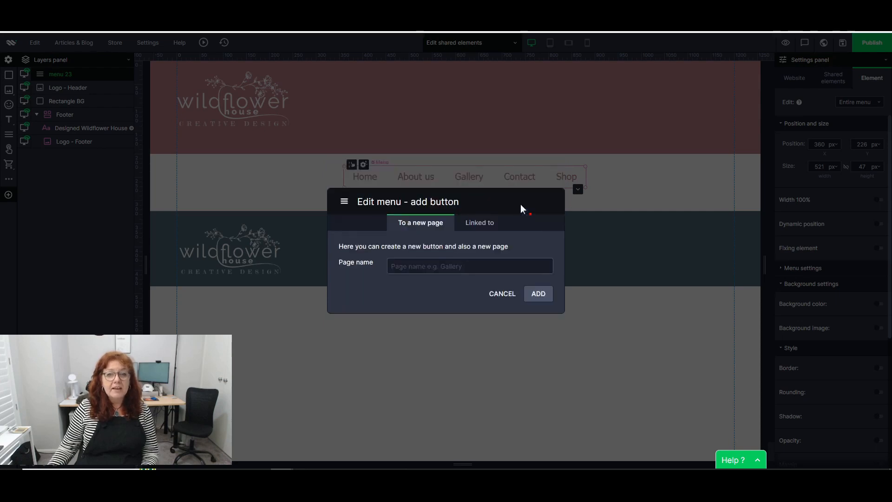
click(401, 266)
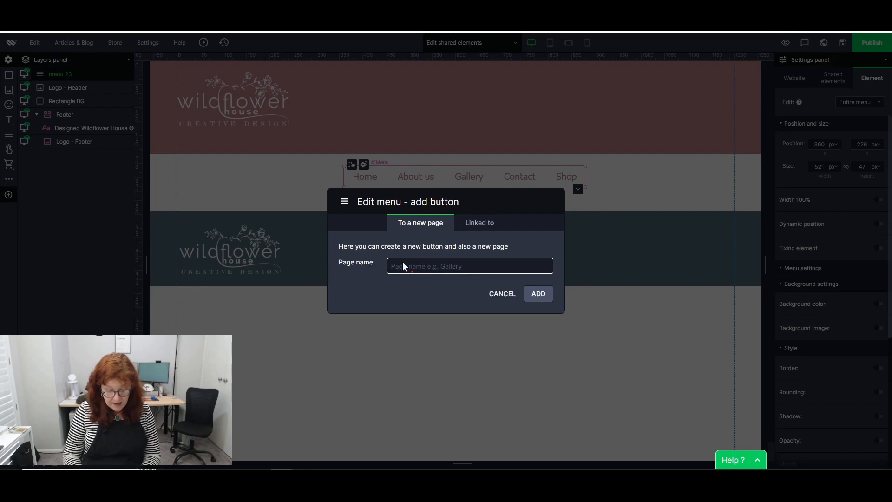
text(Specials)
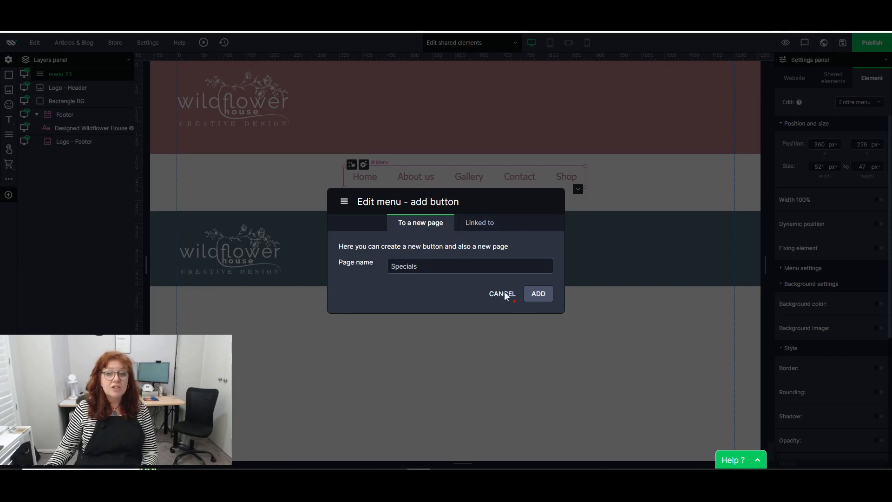
click(539, 293)
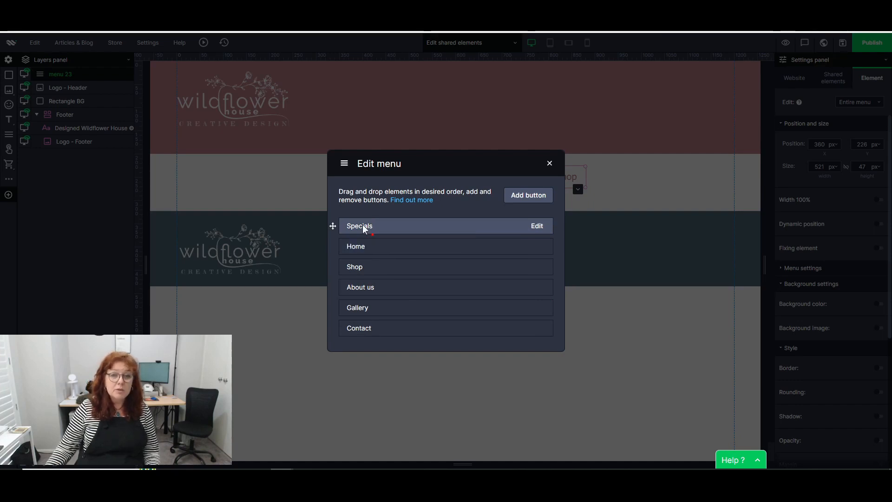
- Reorder Specials below Shop and nest it as a Shop sub-item, then check the submenu on the canvas
drag(364, 231, 376, 263)
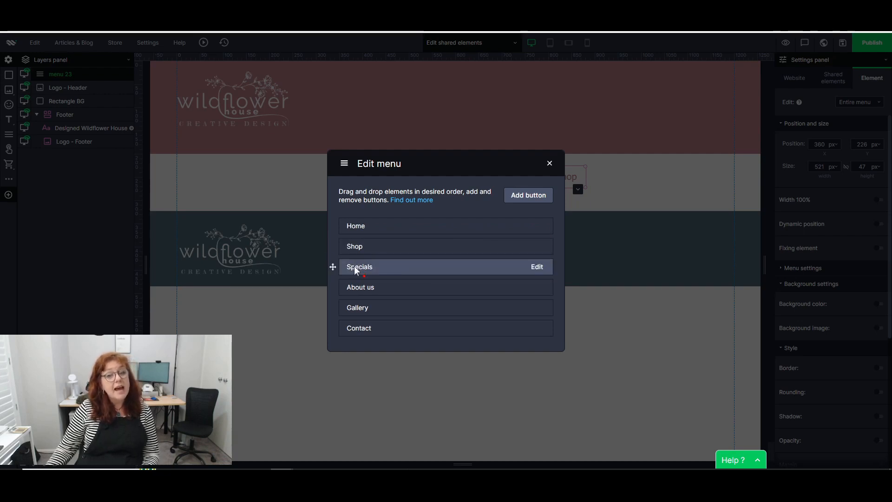
drag(357, 270, 395, 272)
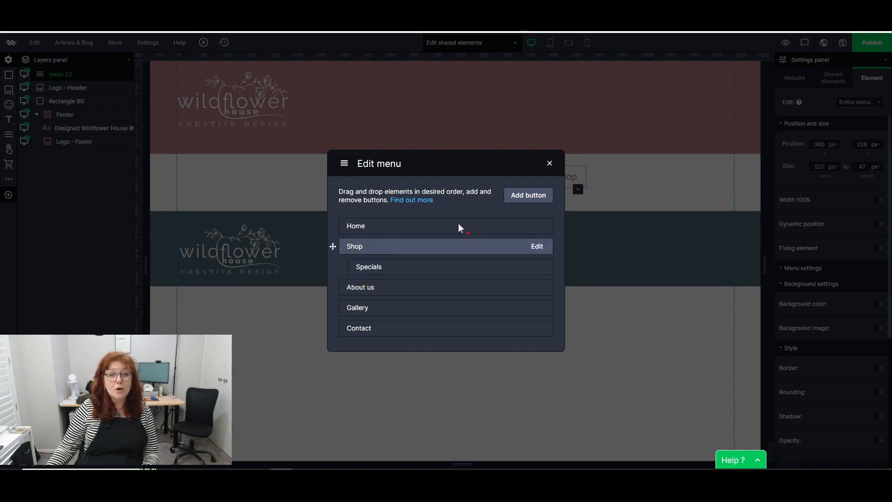
click(550, 164)
mouse_move(409, 179)
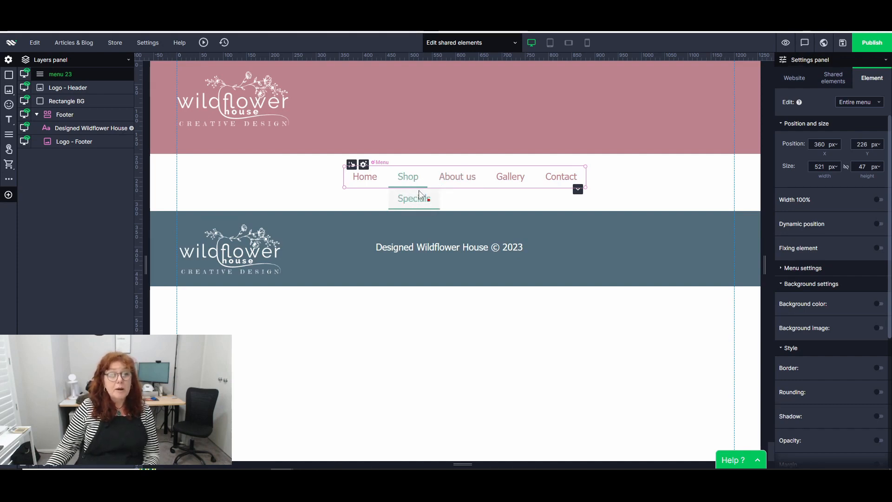
click(637, 174)
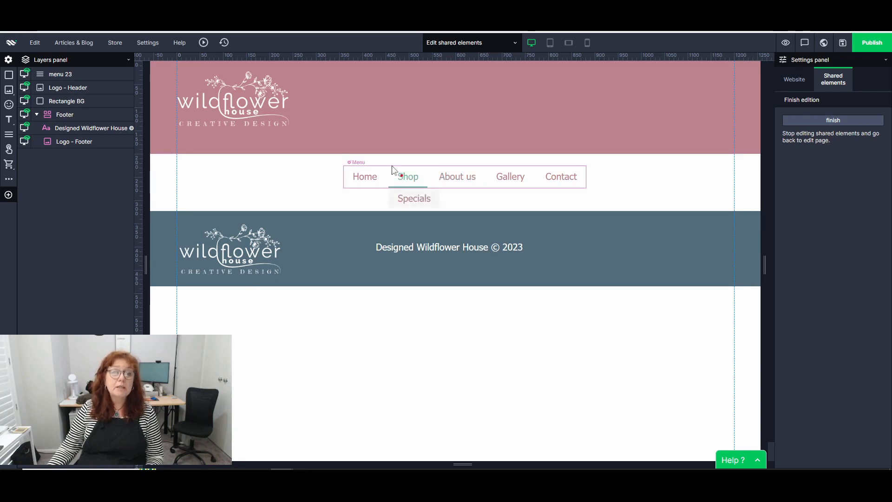
- Shift the menu to X 378, Y 236 px and review its list of buttons
mouse_move(390, 176)
mouse_down()
mouse_move(392, 115)
mouse_move(394, 175)
mouse_up()
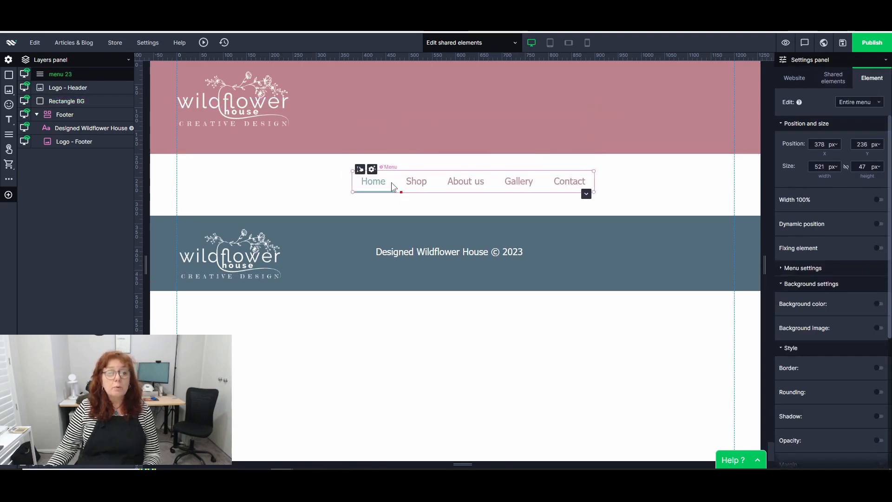
click(372, 169)
click(396, 172)
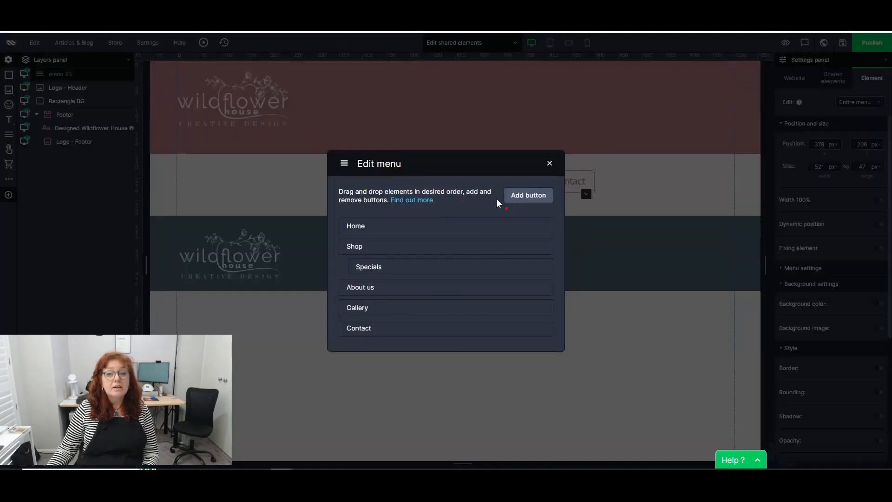
click(549, 163)
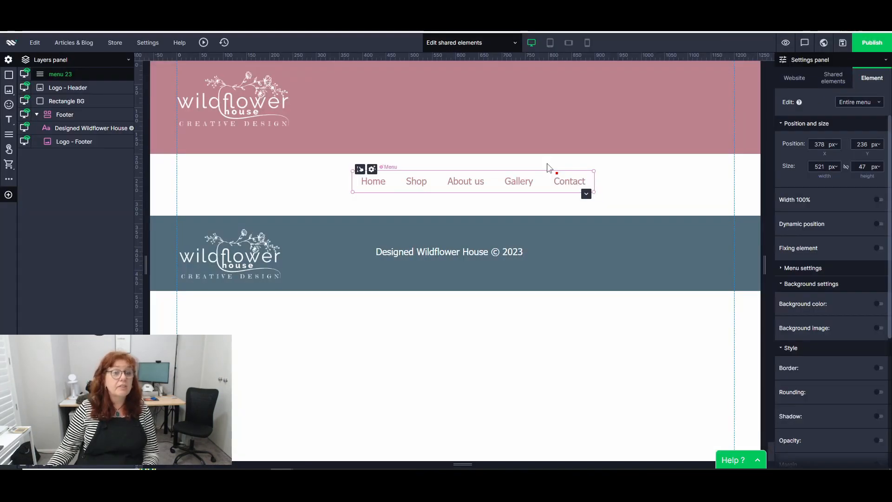
- Change the menu buttons' text in the Normal state to the slate-blue global color
click(388, 186)
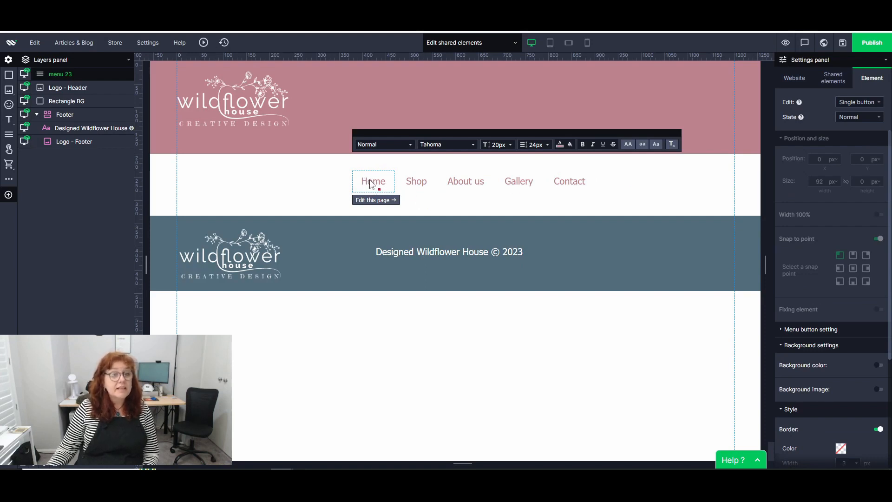
click(674, 146)
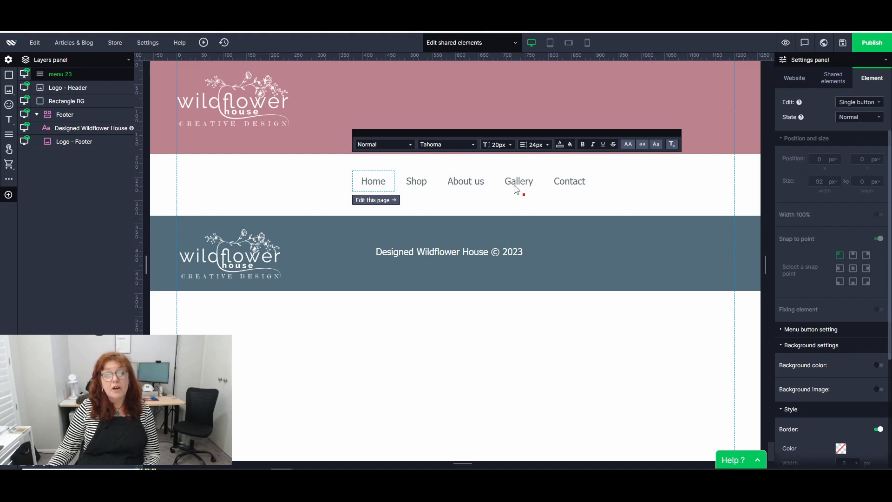
click(467, 198)
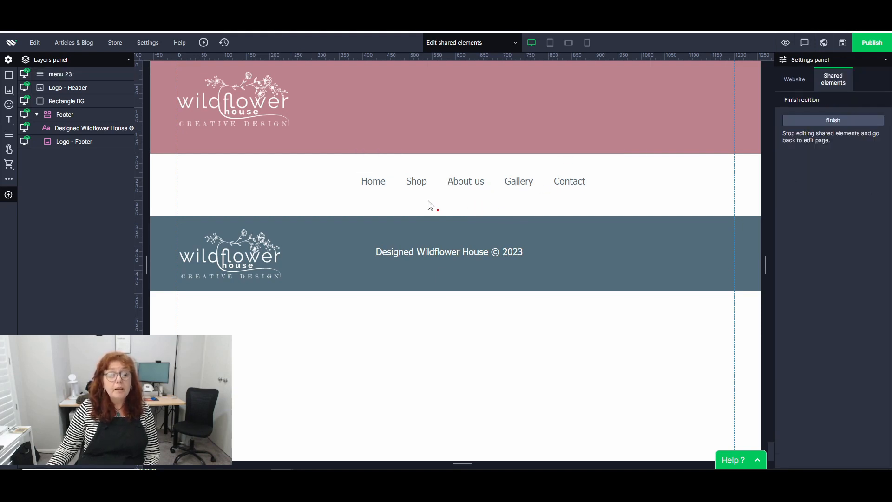
- Turn off the border for the menu buttons' Hover state
click(382, 184)
click(382, 185)
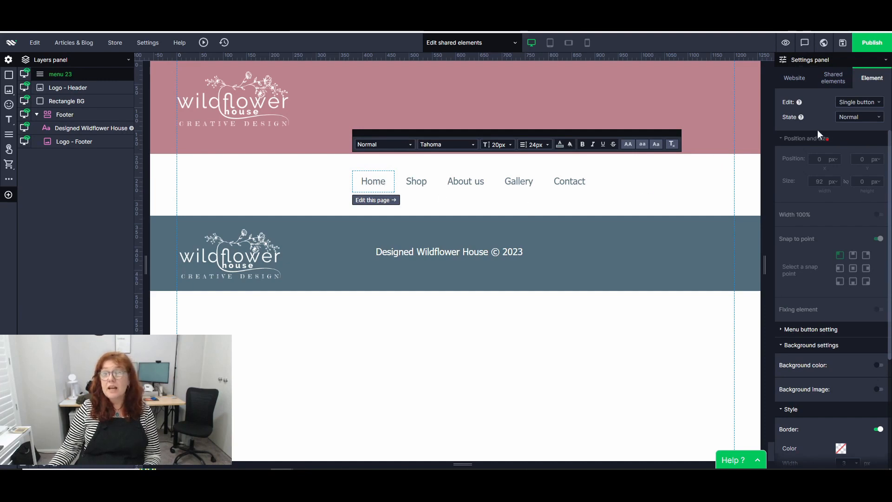
click(840, 116)
click(842, 134)
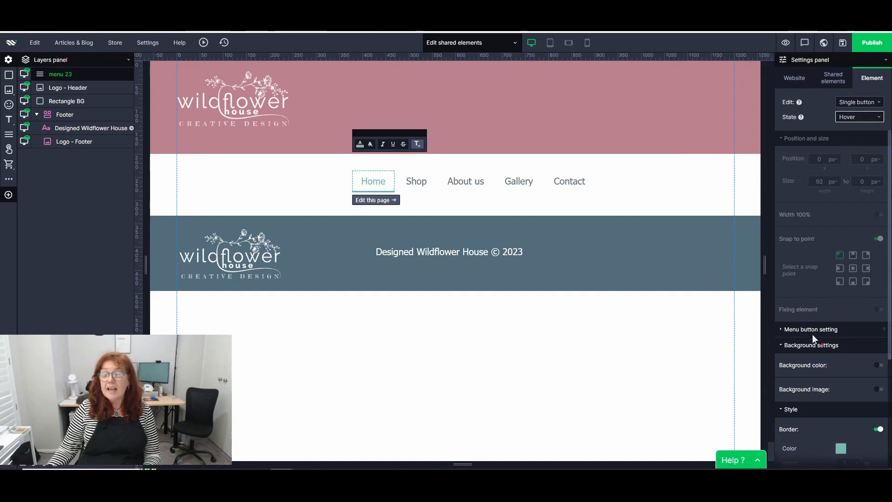
scroll(833, 348, down, 1)
scroll(834, 347, down, 5)
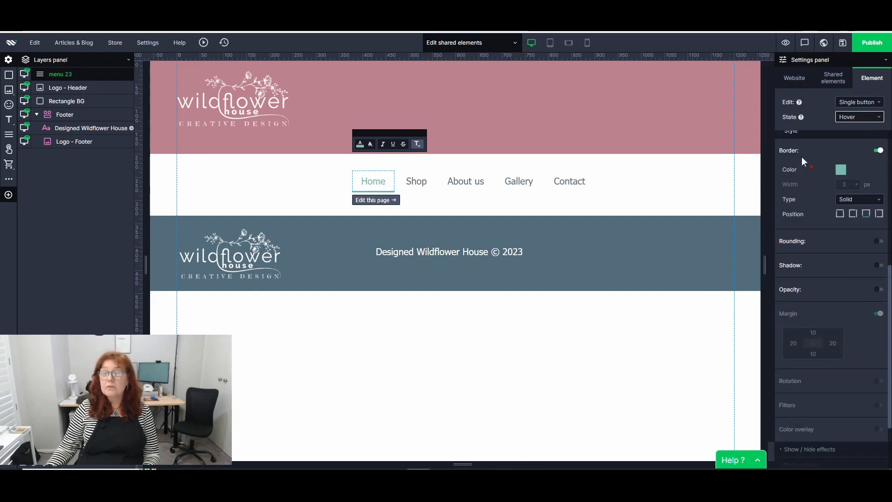
click(878, 151)
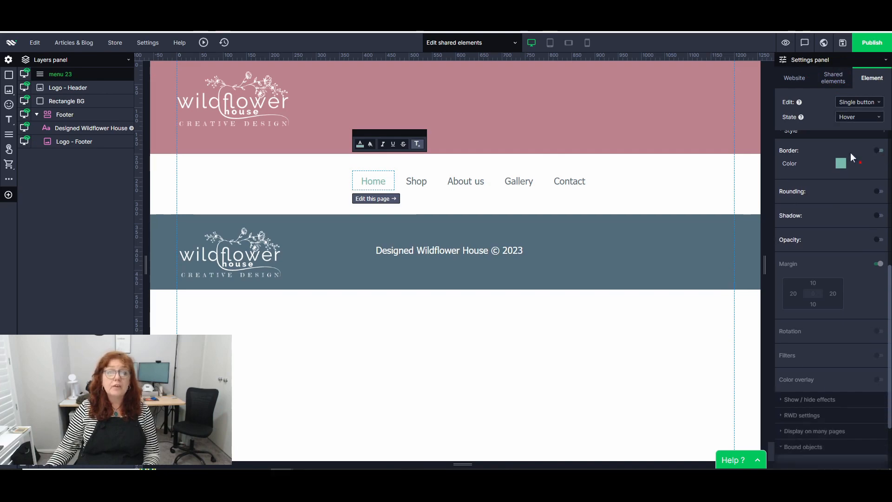
click(445, 196)
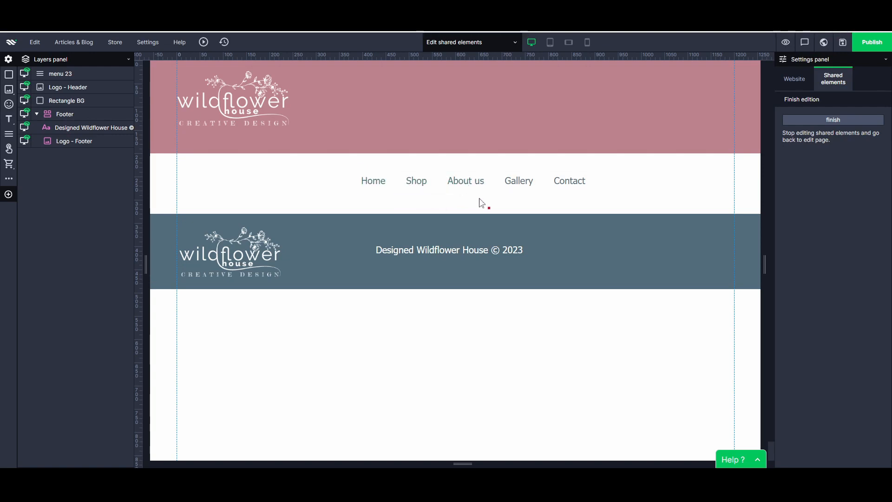
- Set the menu buttons' Active state text to the green global color 87baab
click(375, 182)
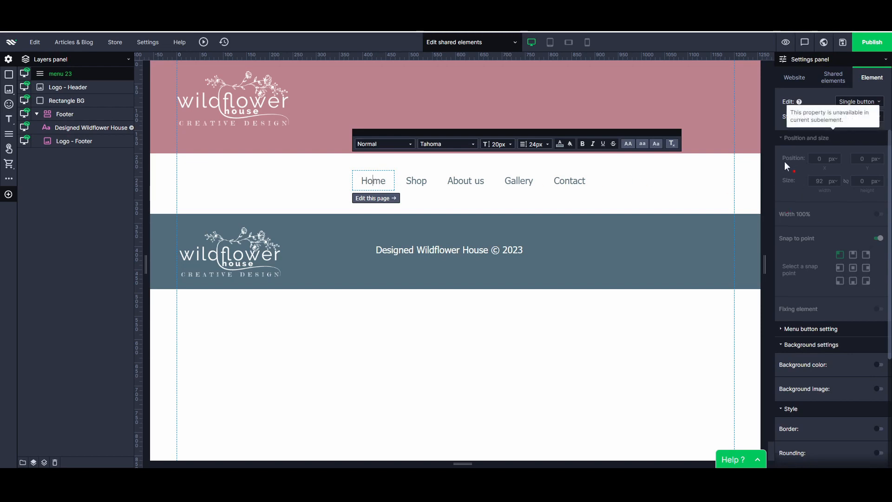
click(858, 118)
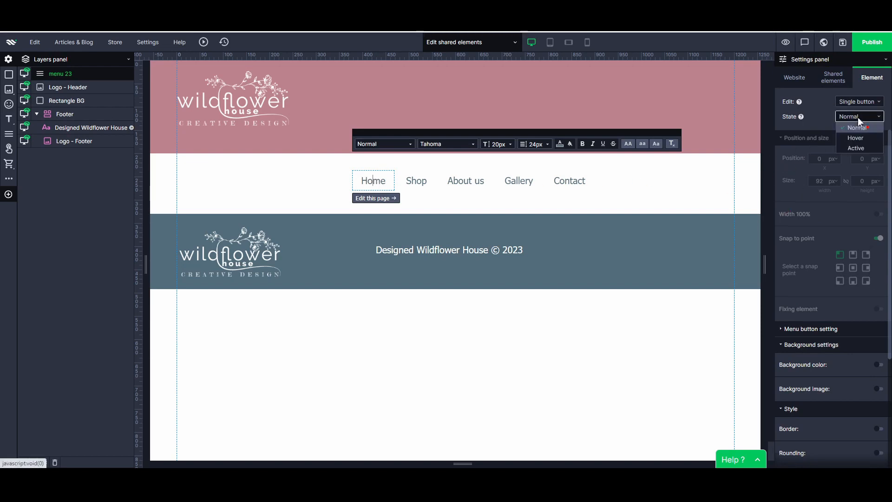
click(859, 147)
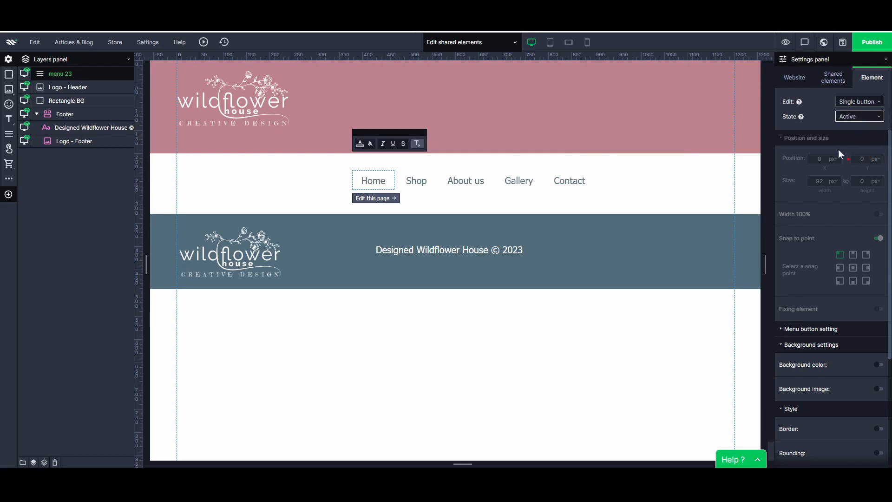
click(361, 144)
click(387, 258)
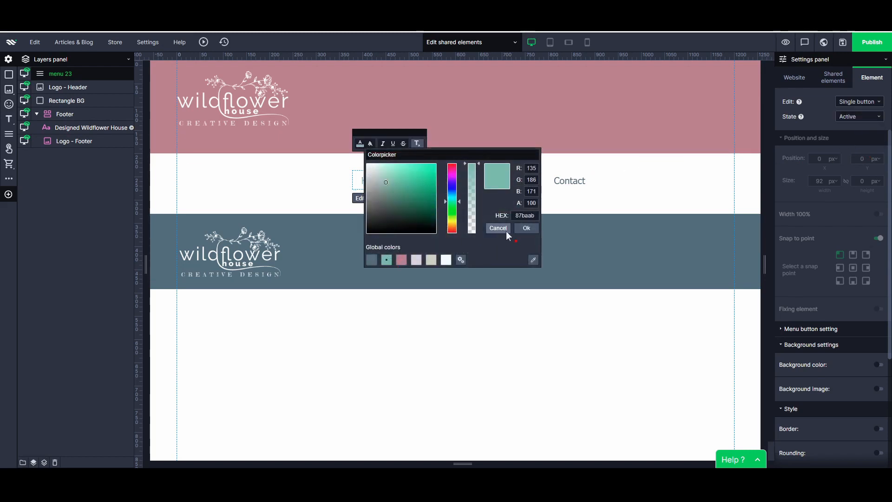
click(524, 228)
click(426, 200)
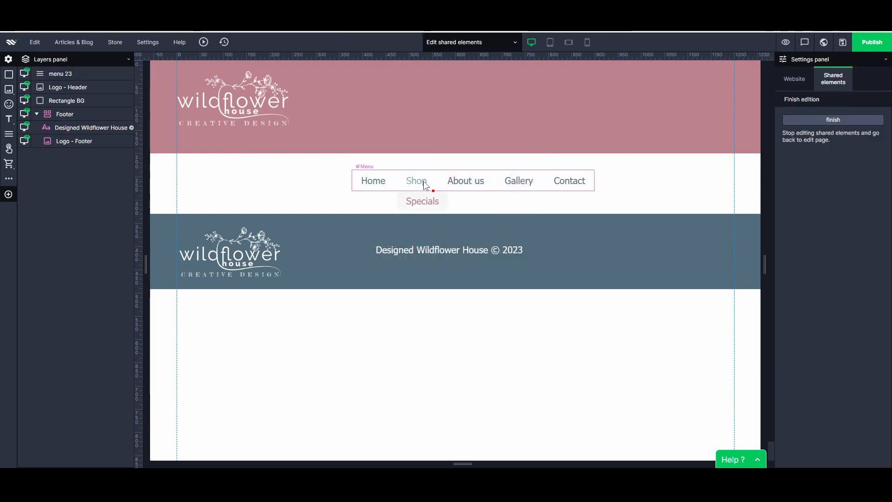
- Preview the site, open the Home page from the menu to check its active color, and return to the builder
click(785, 43)
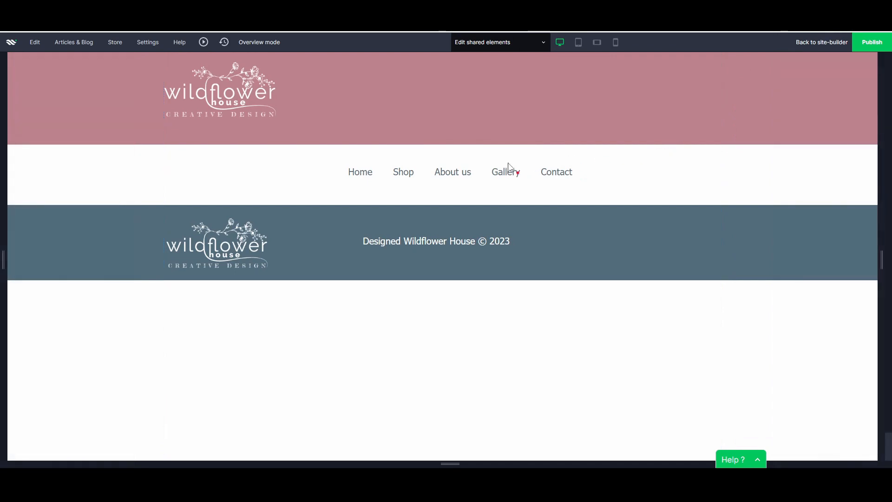
click(354, 173)
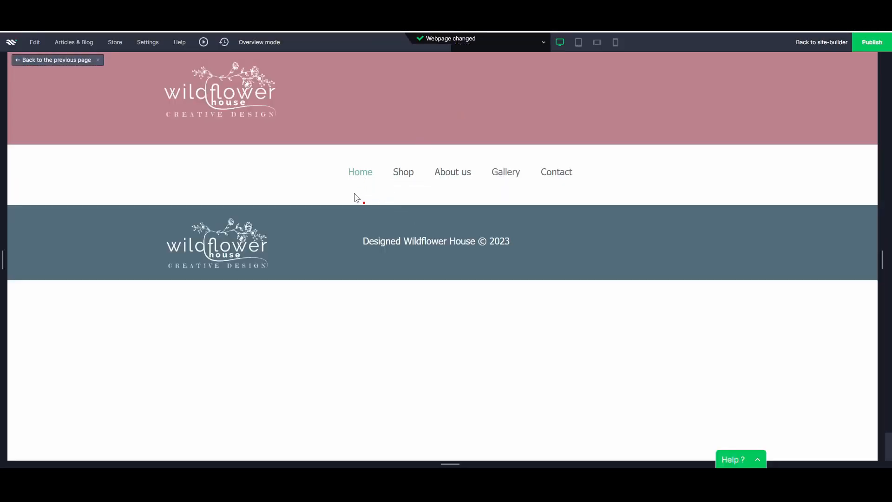
mouse_move(410, 173)
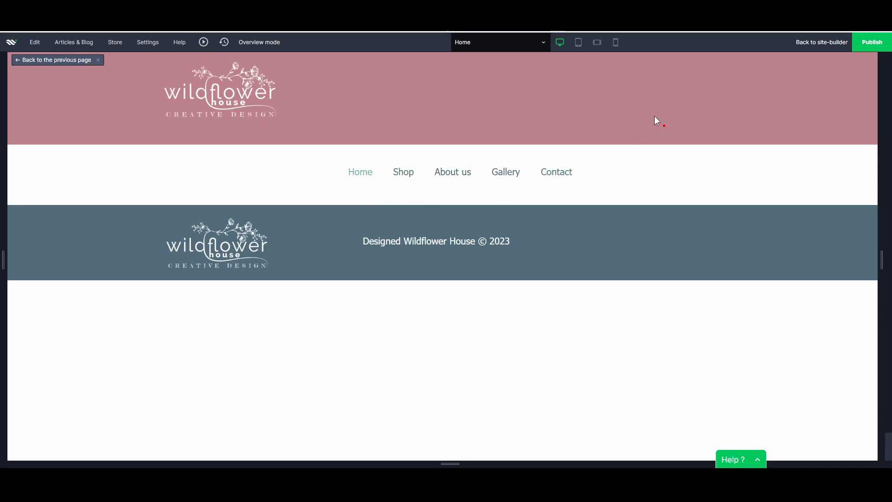
click(813, 43)
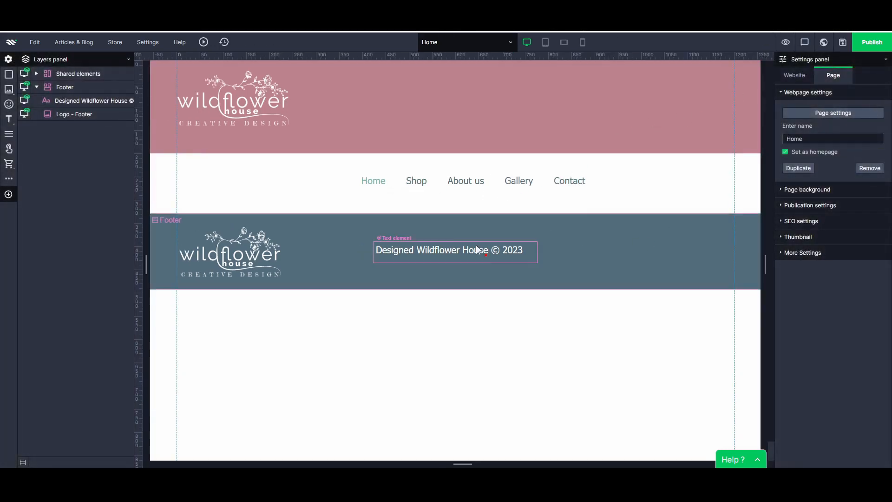
- Reopen the shared elements for editing and rename the menu's layer as "Desktop Menu"
double_click(459, 257)
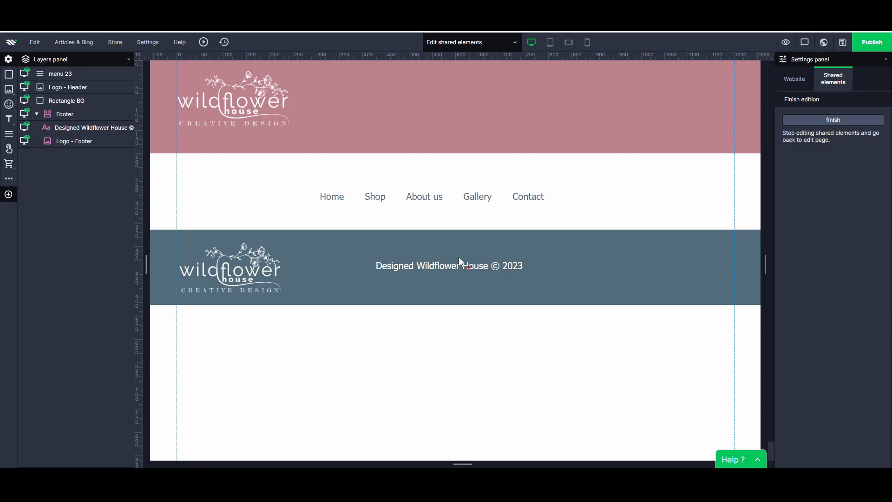
click(350, 197)
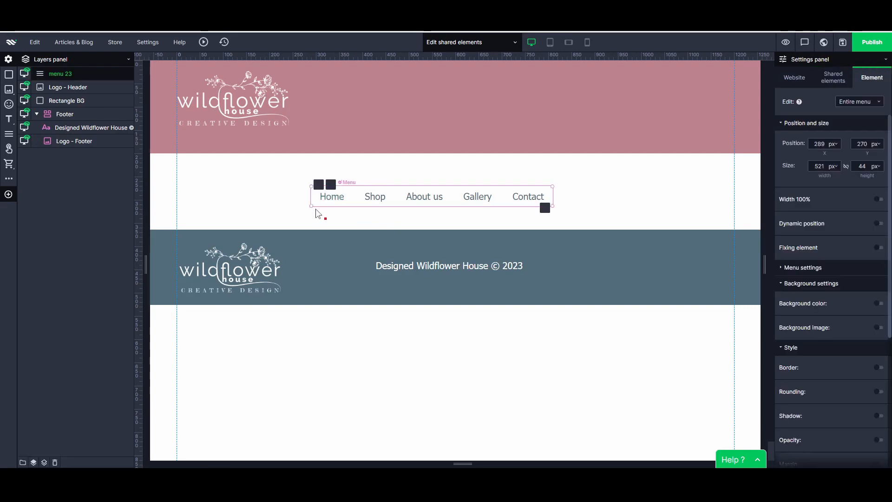
double_click(61, 74)
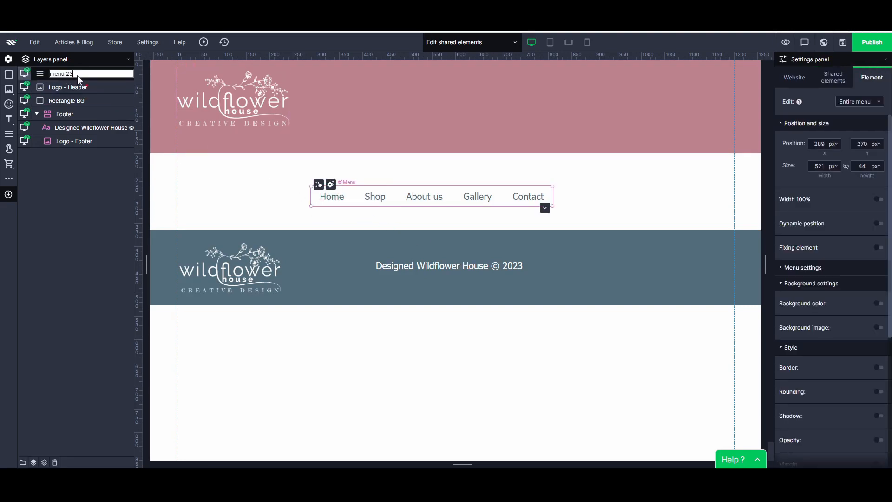
text(De)
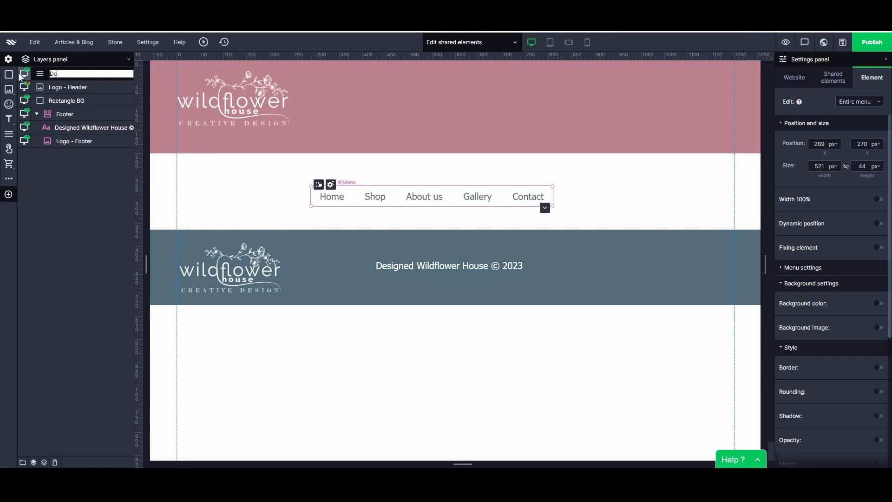
text(sktiop Menu)
key(Return)
click(257, 180)
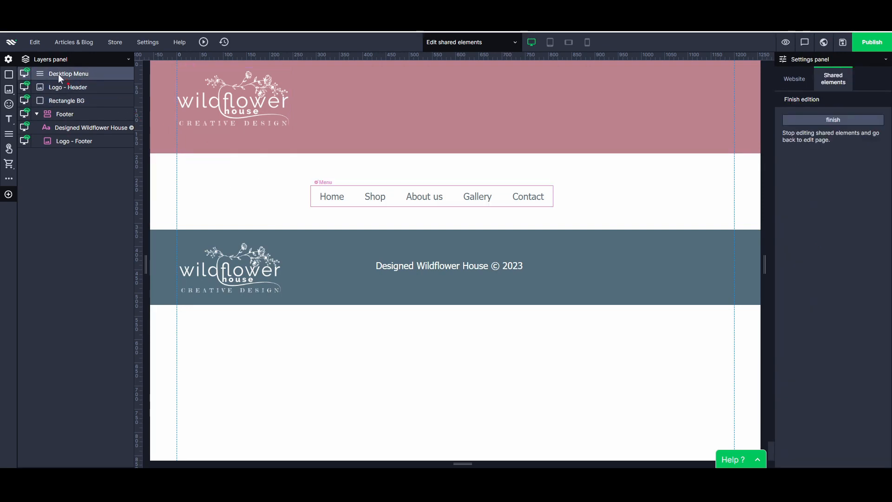
- Move the Desktop Menu layer below Logo - Header and place the menu in the pink header, opposite the logo
drag(58, 74, 56, 91)
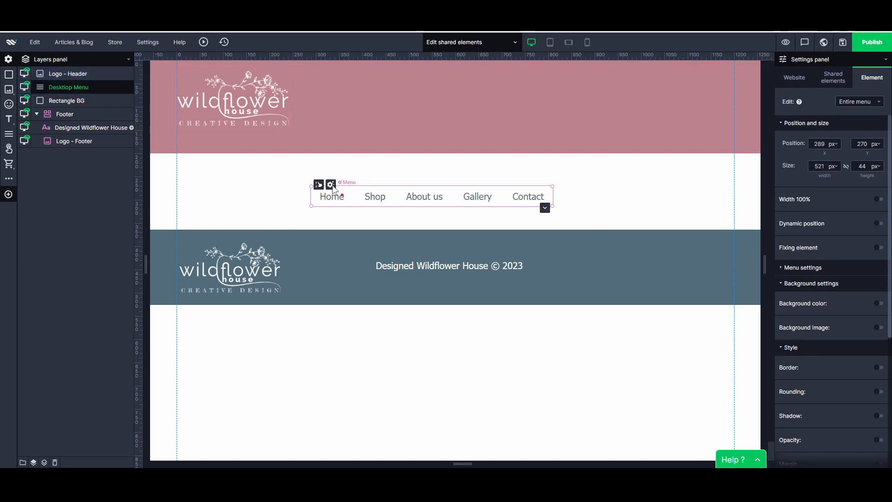
drag(334, 189, 525, 122)
click(474, 169)
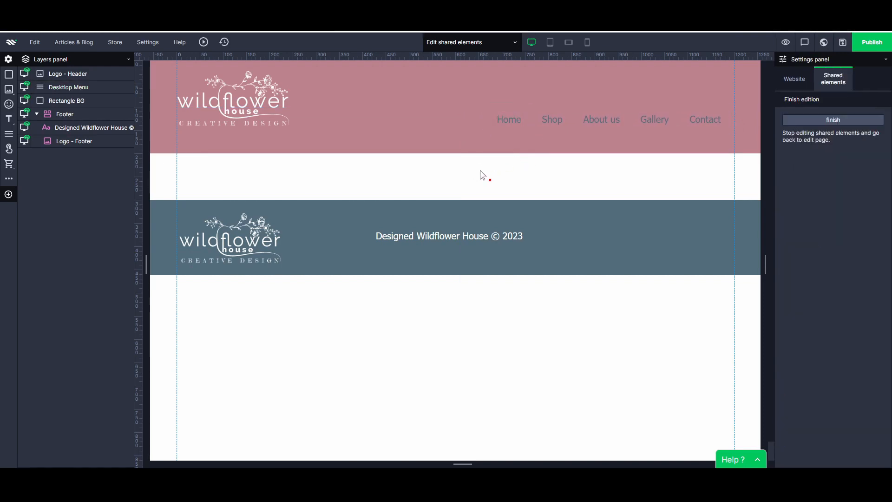
- Preview the header, check the Shop submenu, and return to the builder
click(788, 40)
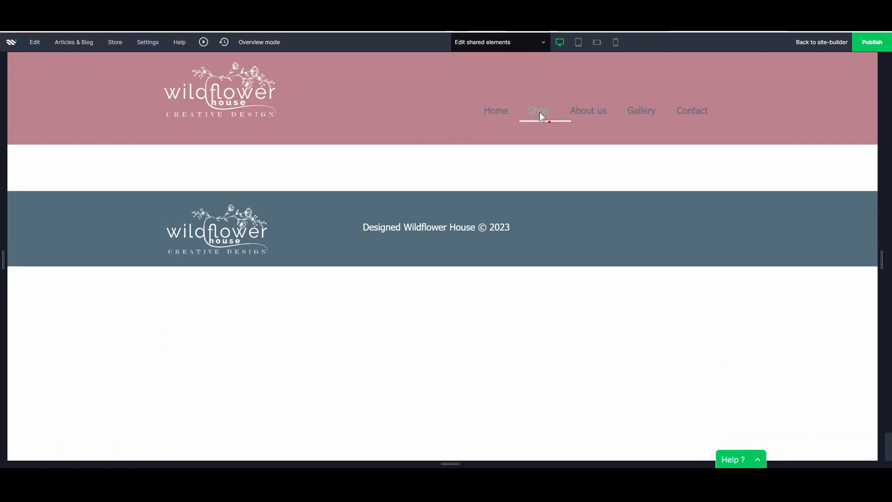
mouse_move(540, 112)
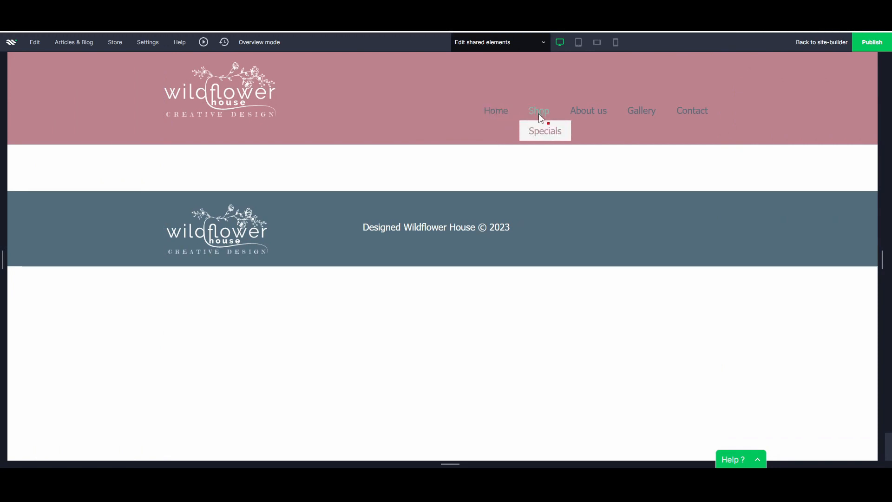
click(813, 42)
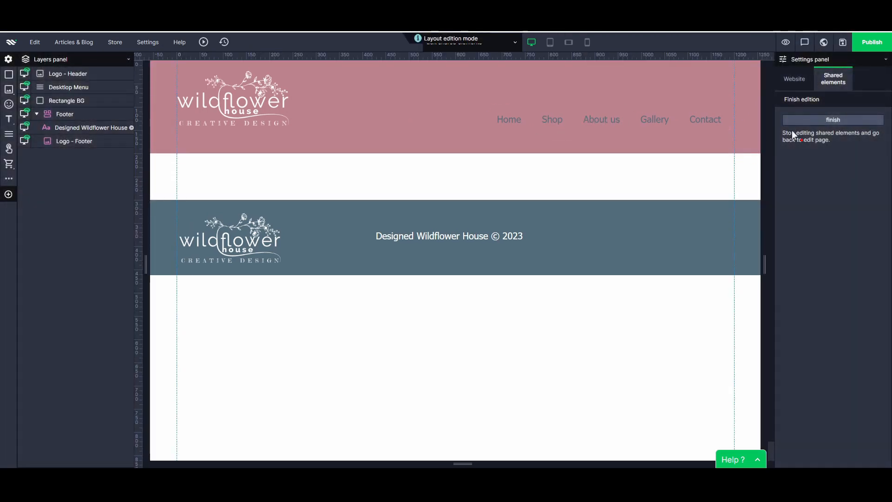